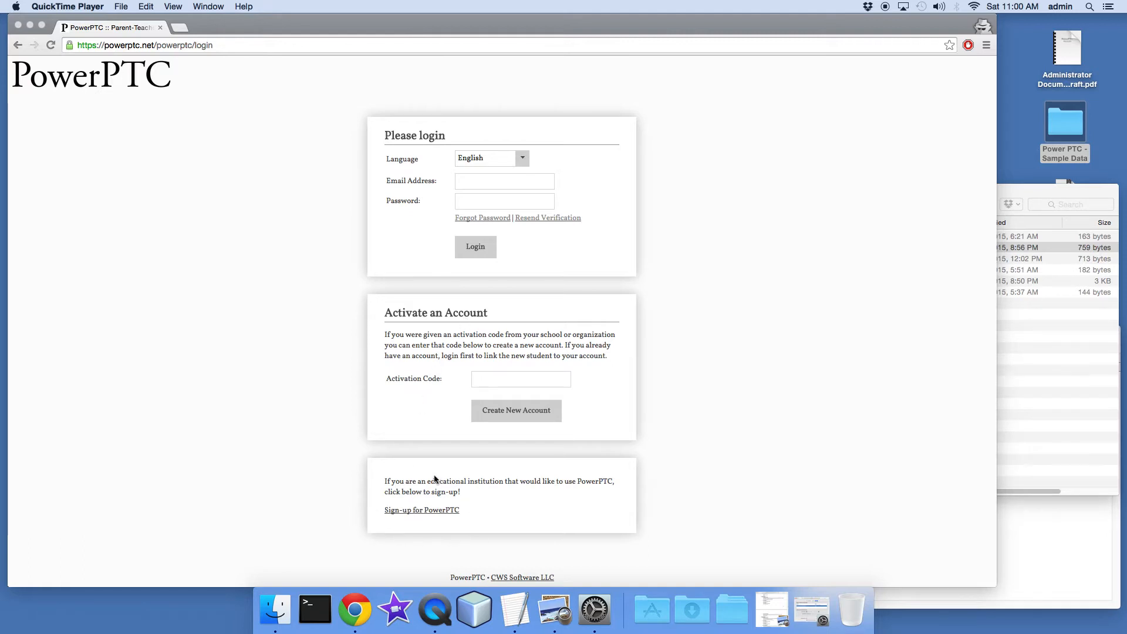
Log in to PowerPTC with the administrator's e-mail address and account password
{"action": "left_click", "coordinate": [523, 181]}
{"action": "left_click", "coordinate": [501, 176]}
{"action": "type", "text": "test"}
{"action": "type", "text": "@example.com"}
{"action": "key", "text": "Tab"}
{"action": "type", "text": "•••••"}
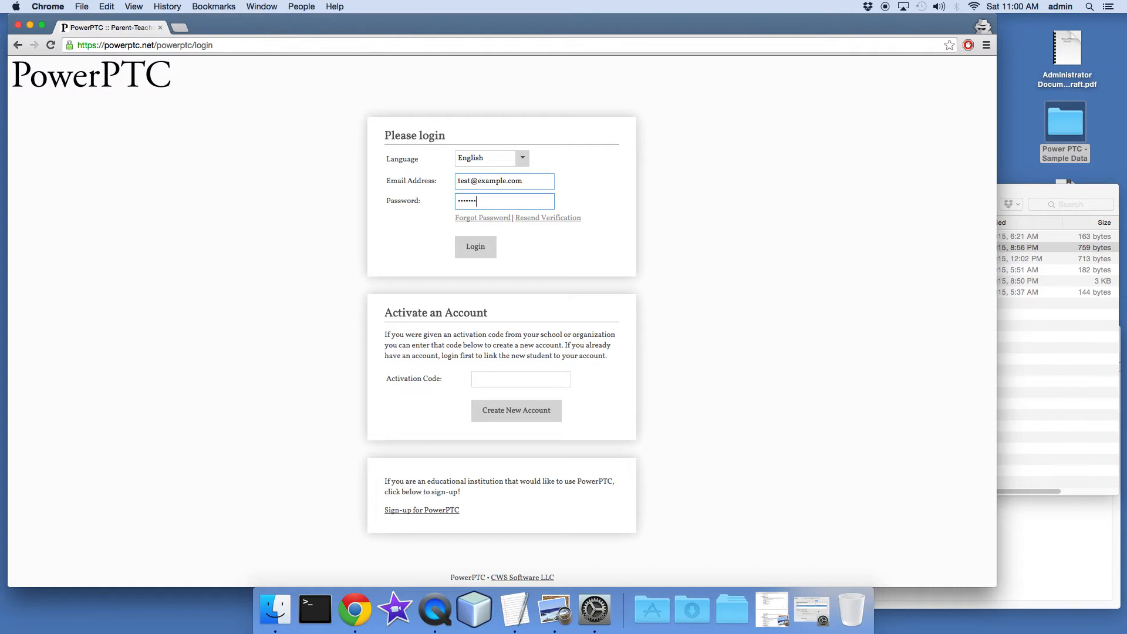
{"action": "key", "text": "Return"}
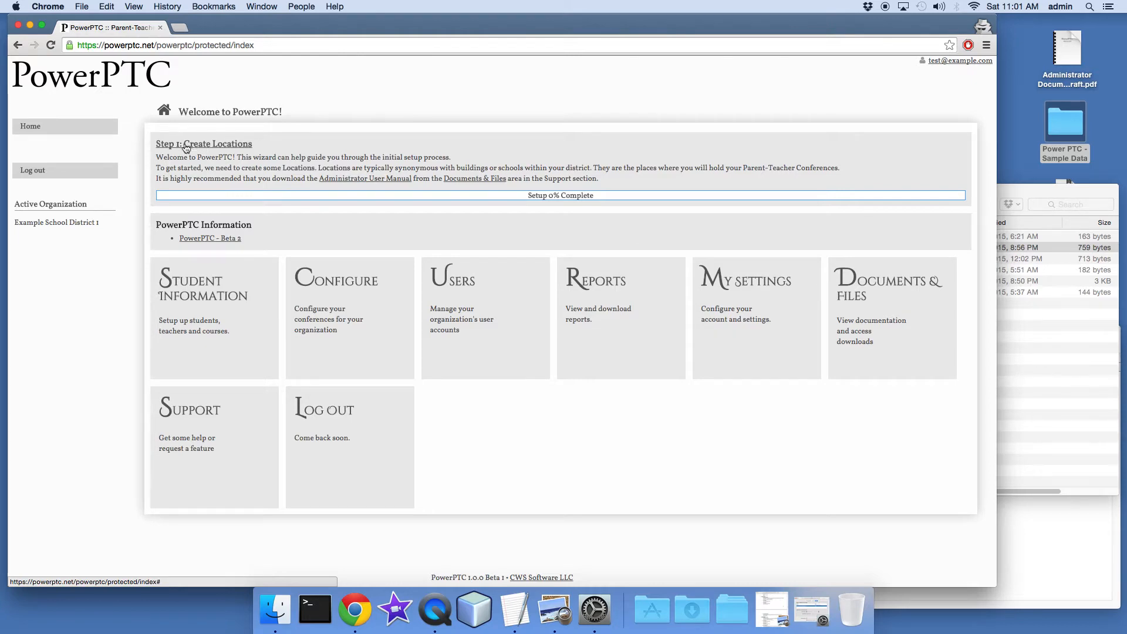
Start a new conference location from the setup wizard with location number 1 and short title HS1
{"action": "left_click", "coordinate": [214, 147]}
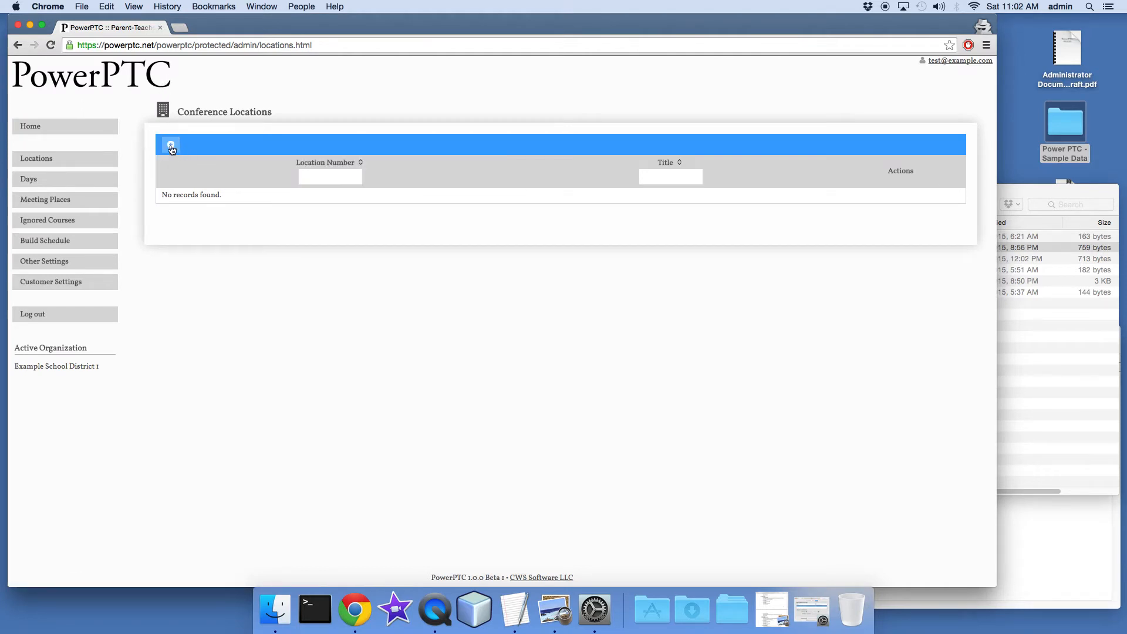
{"action": "left_click", "coordinate": [172, 146]}
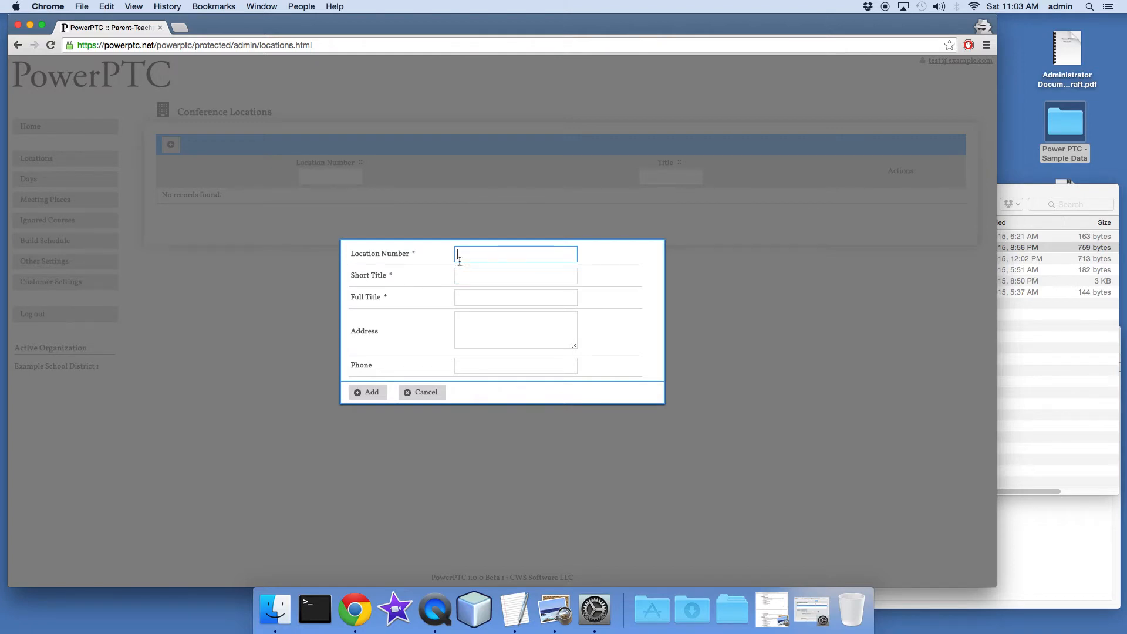
{"action": "left_click", "coordinate": [461, 276]}
{"action": "type", "text": "HS1"}
{"action": "key", "text": "Tab"}
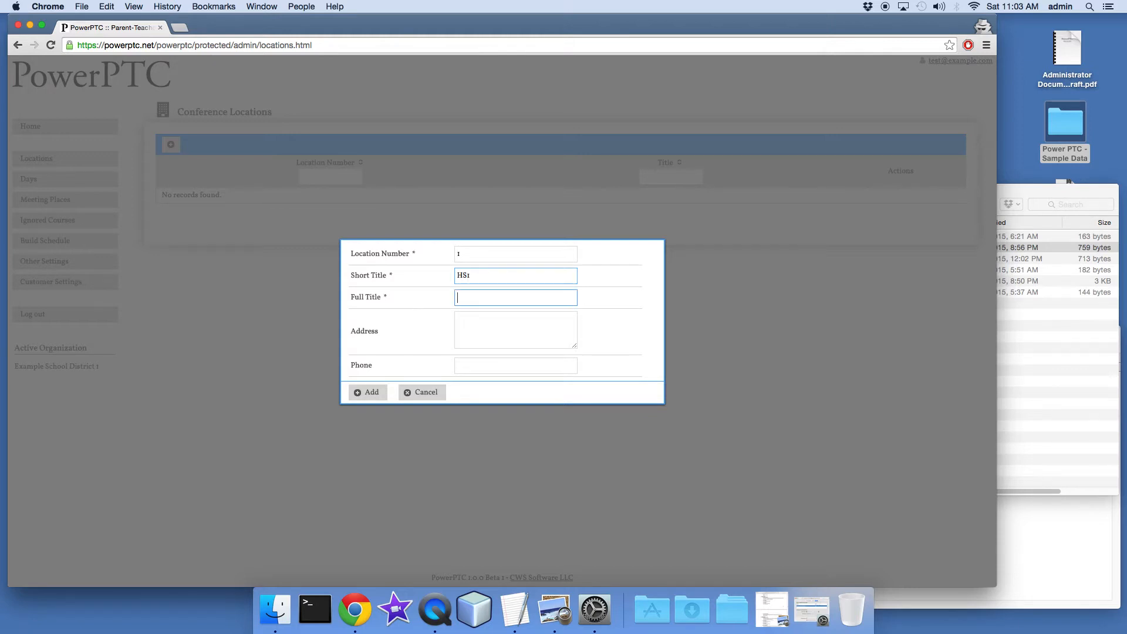
Enter the full title High School 1, fill in the school's address and phone number, and add the location
{"action": "type", "text": "Hgih"}
{"action": "key", "text": "BackSpace"}
{"action": "key", "text": "BackSpace"}
{"action": "key", "text": "BackSpace"}
{"action": "type", "text": "igh Scho"}
{"action": "key", "text": "Tab"}
{"action": "type", "text": "123 Fake St."}
{"action": "key", "text": "Tab"}
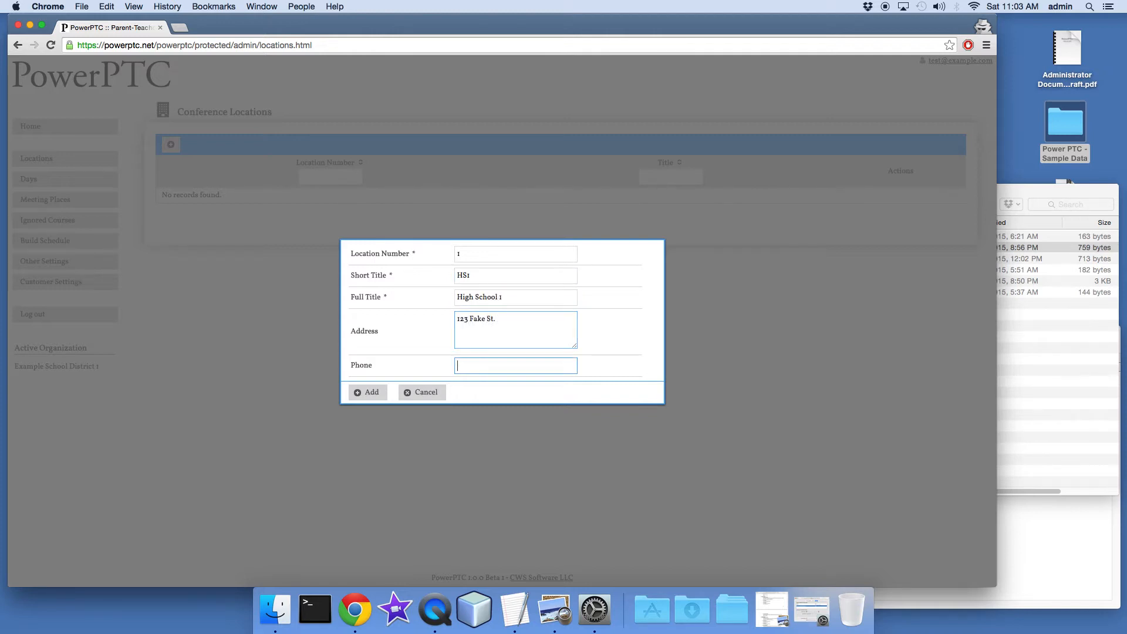
{"action": "type", "text": "123-234-2345"}
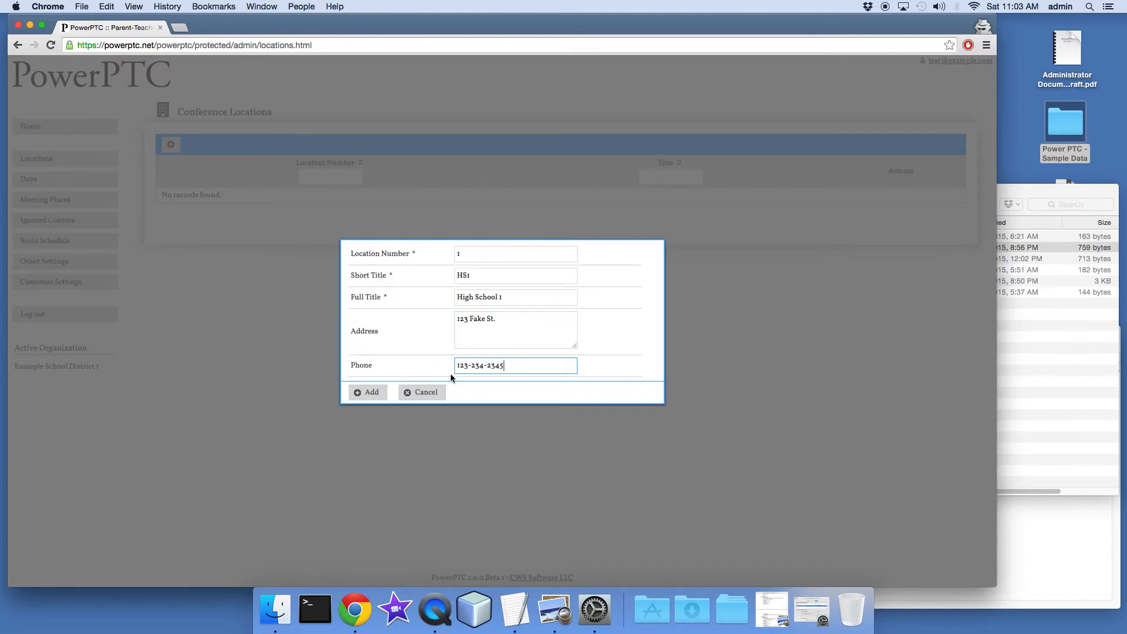
{"action": "left_click", "coordinate": [370, 395]}
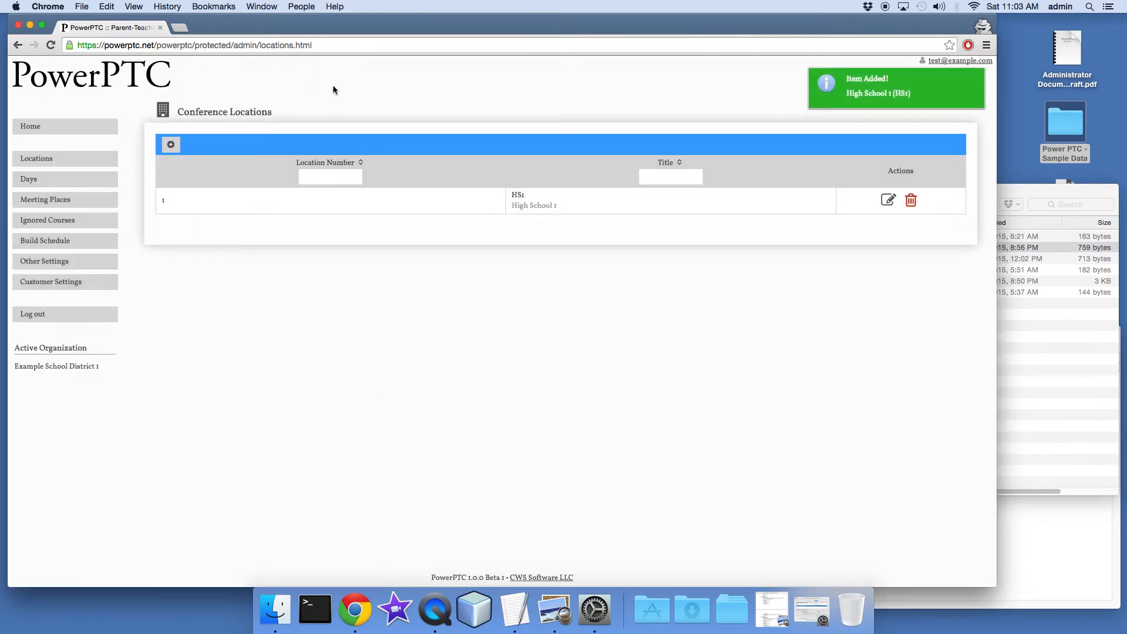
Open the wizard's Student and Teacher Information setup and move the Power PTC - Sample Data folder window clear of the file drop area
{"action": "left_click", "coordinate": [71, 134]}
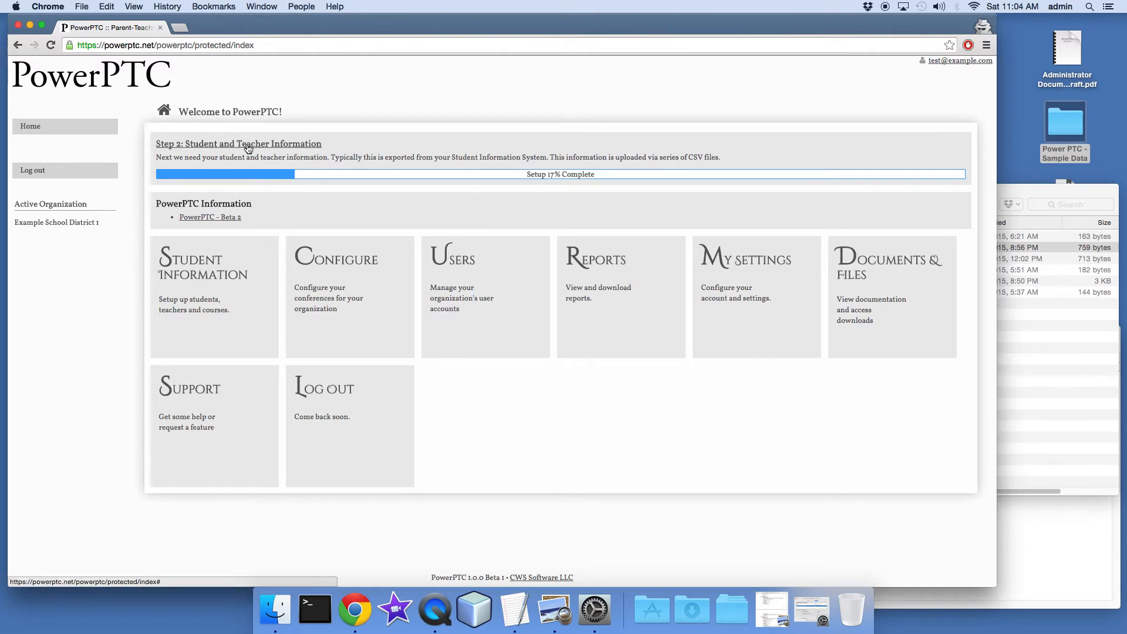
{"action": "left_click", "coordinate": [196, 146]}
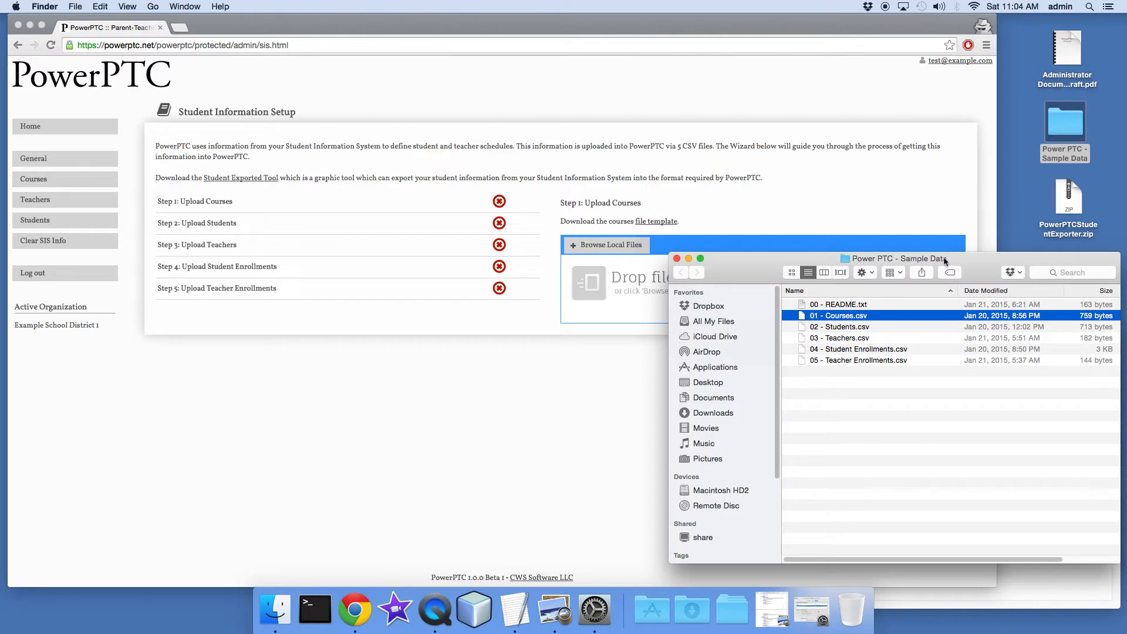
{"action": "left_click", "coordinate": [929, 270]}
{"action": "mouse_move", "coordinate": [929, 270]}
{"action": "left_mouse_down"}
{"action": "mouse_move", "coordinate": [941, 312]}
{"action": "mouse_move", "coordinate": [949, 276]}
{"action": "left_mouse_up"}
{"action": "left_click", "coordinate": [1070, 198]}
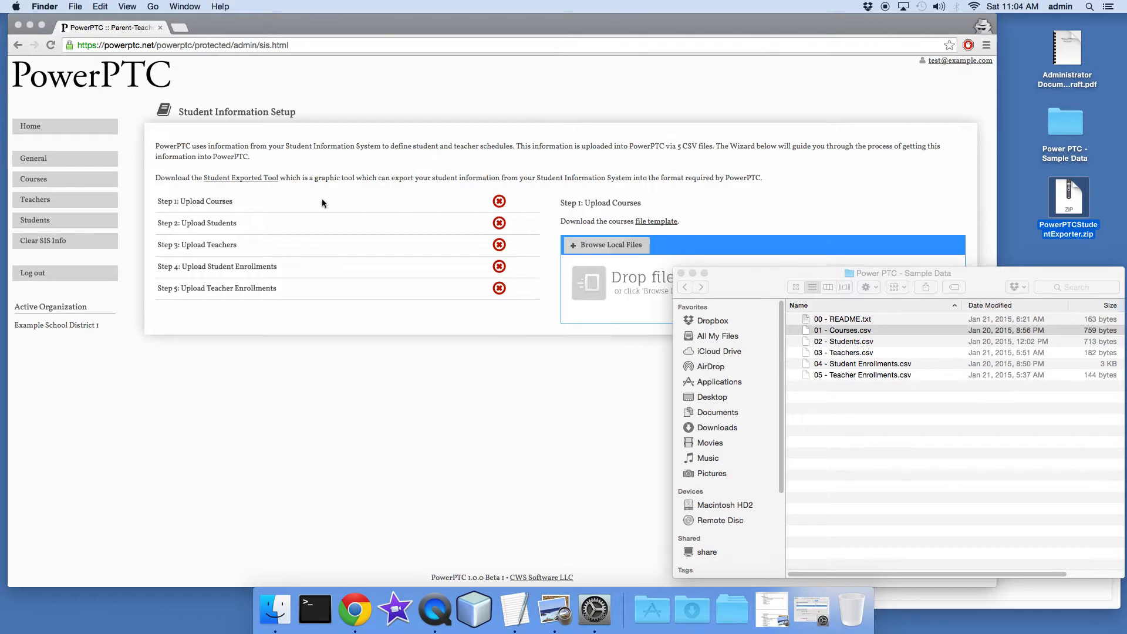
{"action": "left_click_drag", "start_coordinate": [759, 284], "coordinate": [794, 300]}
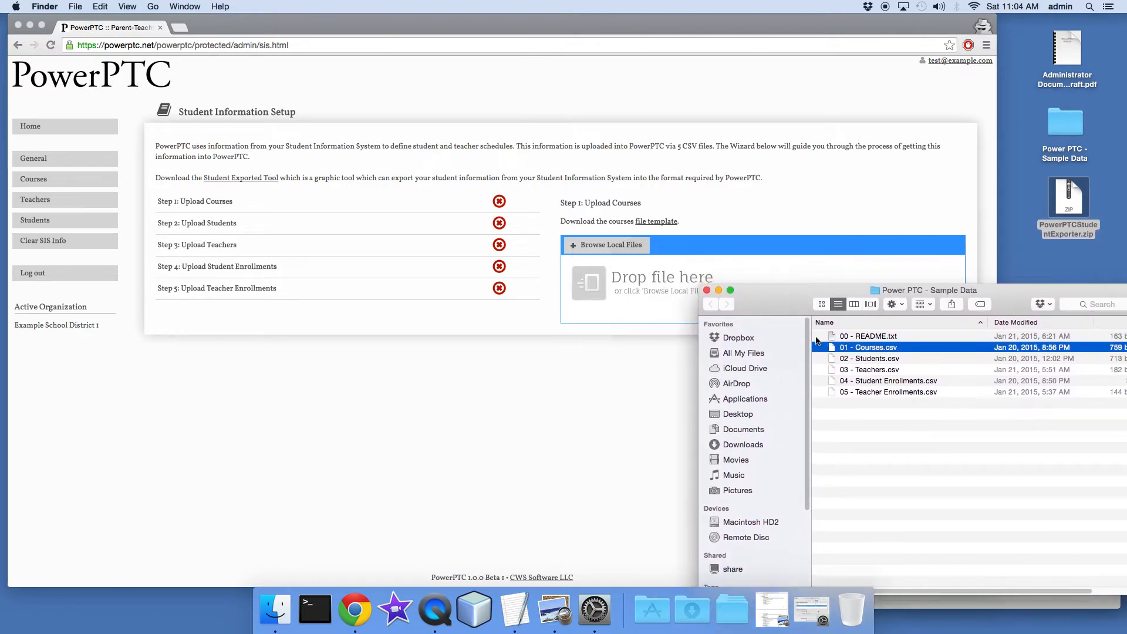
Upload the sample CSV files one by one in order: Courses, Students, Teachers, Student Enrollments and Teacher Enrollments
{"action": "left_click_drag", "start_coordinate": [766, 341], "coordinate": [636, 289]}
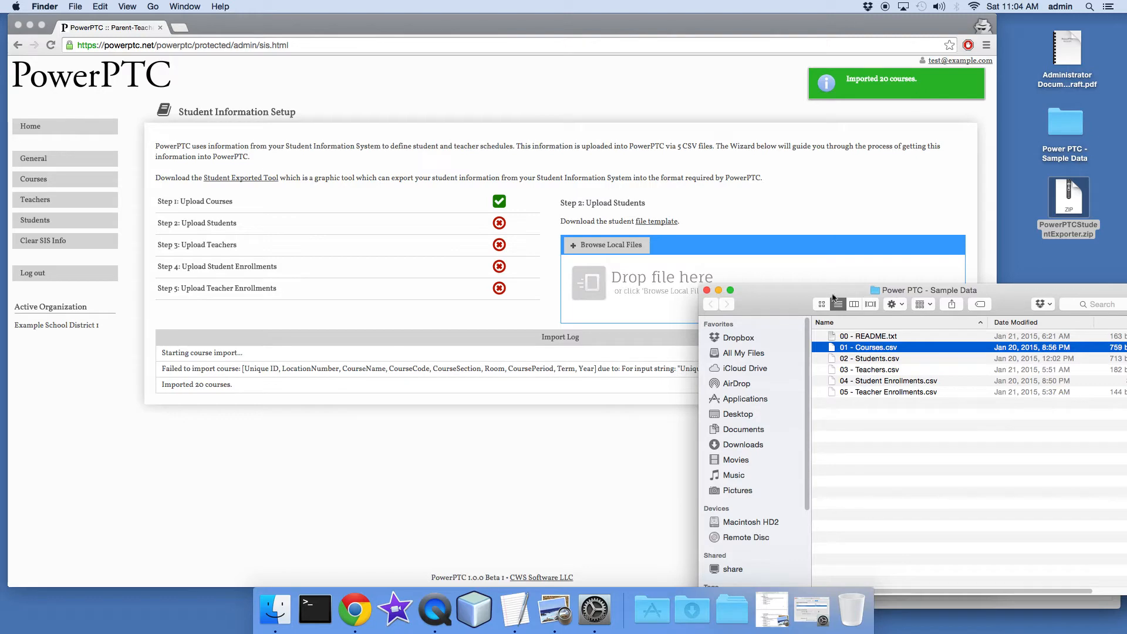
{"action": "left_click_drag", "start_coordinate": [869, 359], "coordinate": [656, 283]}
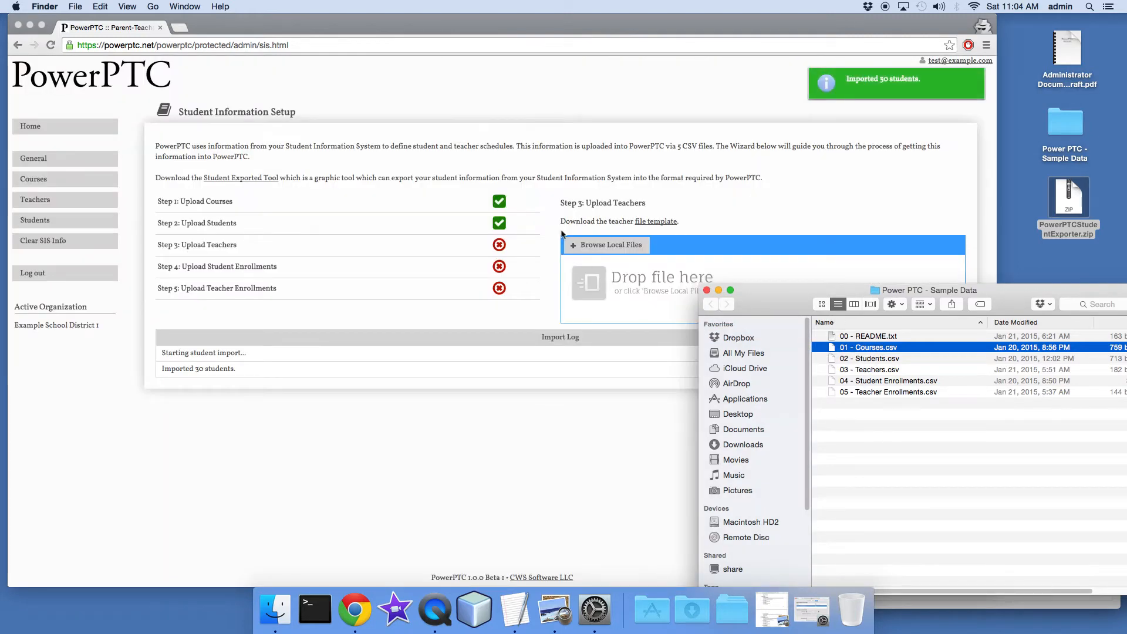
{"action": "left_click_drag", "start_coordinate": [877, 372], "coordinate": [628, 288]}
{"action": "left_click_drag", "start_coordinate": [884, 382], "coordinate": [649, 294]}
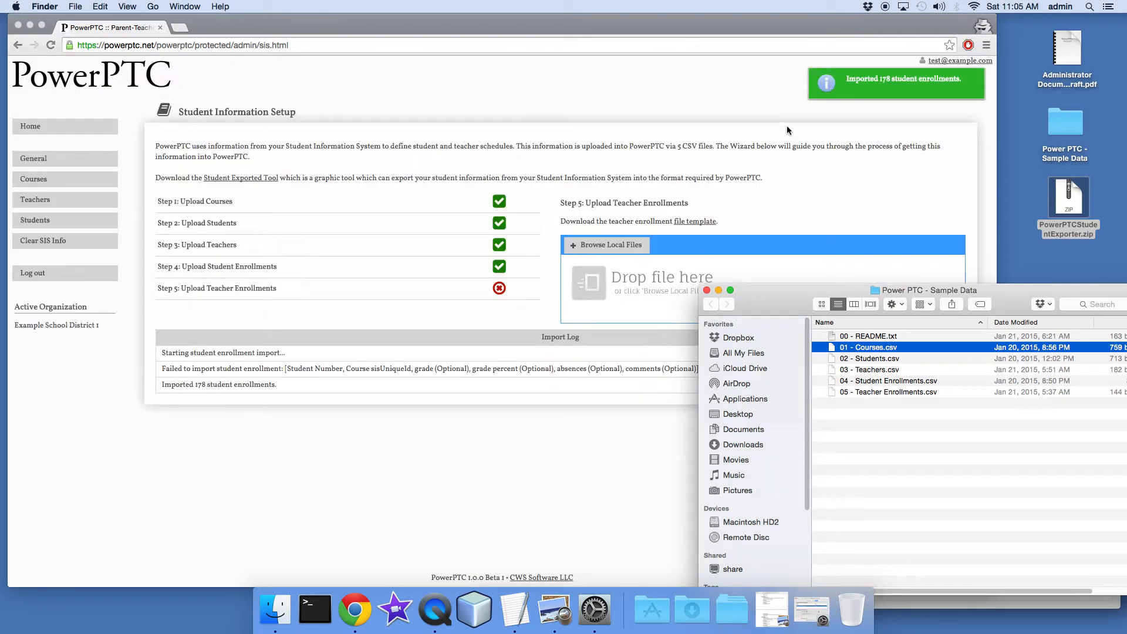
{"action": "left_click_drag", "start_coordinate": [875, 392], "coordinate": [647, 297]}
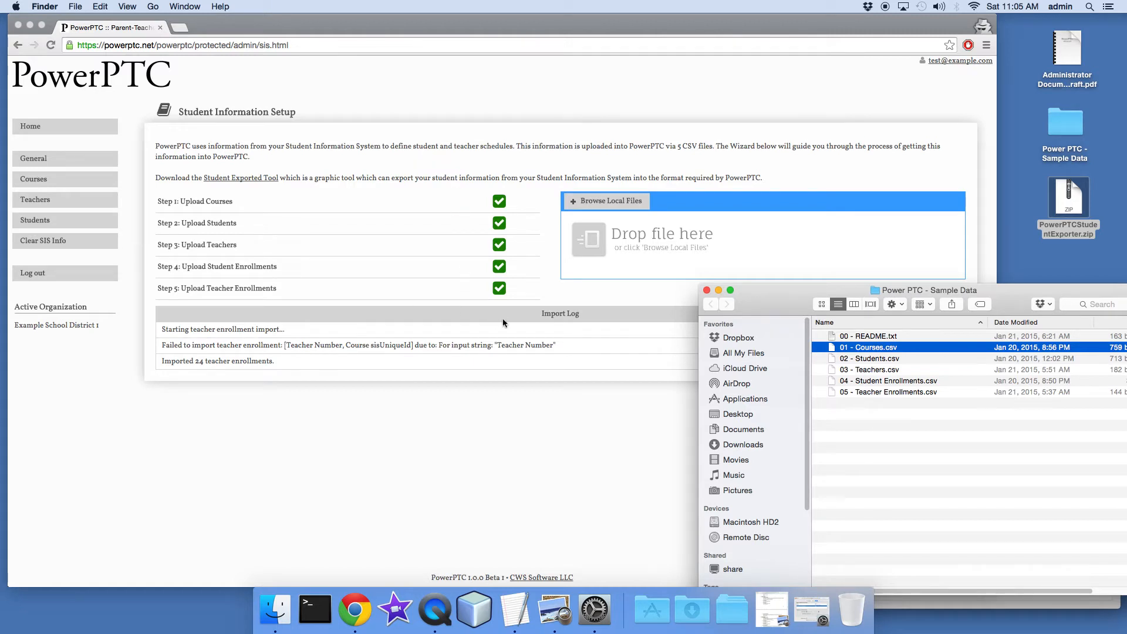
Start a new conference day from the wizard's Create Days step and set its start time to 04/30/2015 10:00 AM
{"action": "left_click", "coordinate": [37, 129]}
{"action": "left_click", "coordinate": [34, 130]}
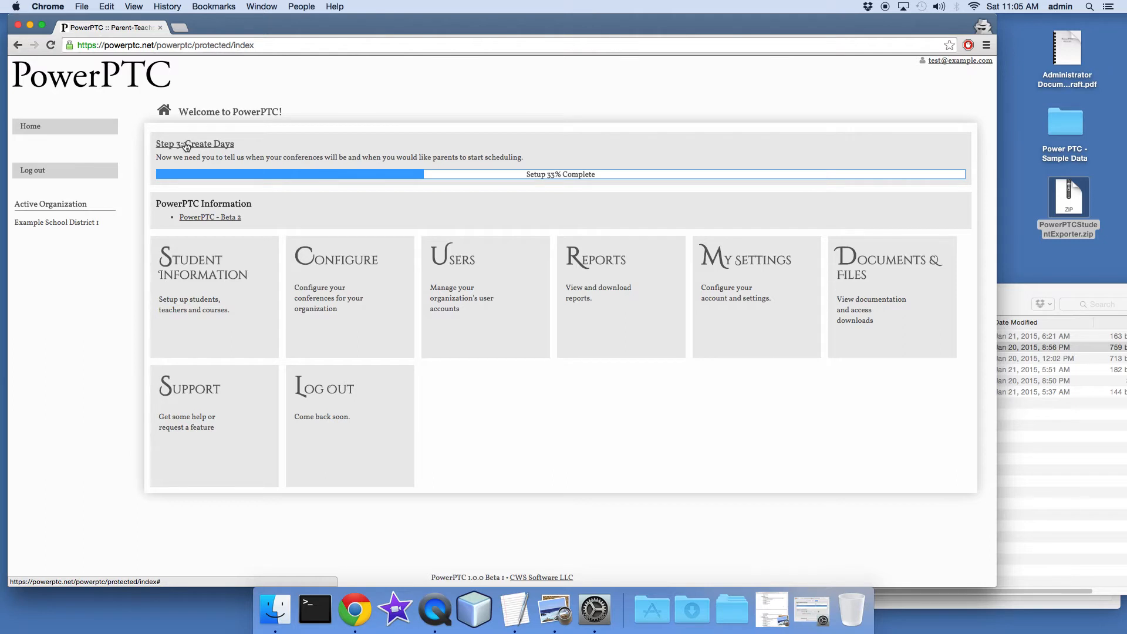
{"action": "left_click", "coordinate": [186, 146]}
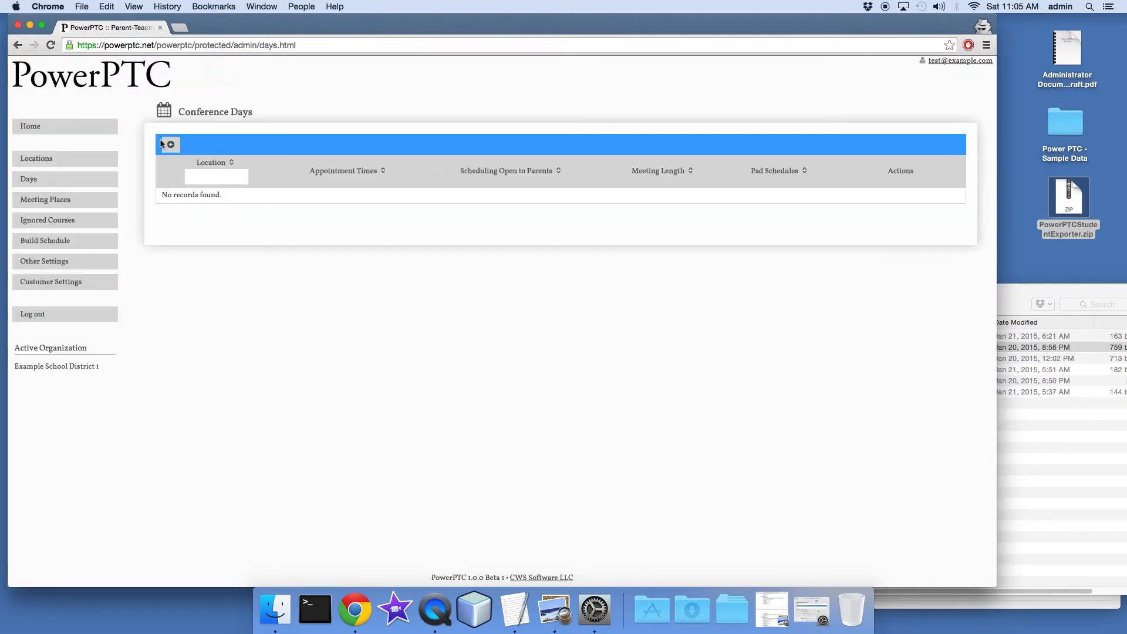
{"action": "left_click", "coordinate": [171, 146]}
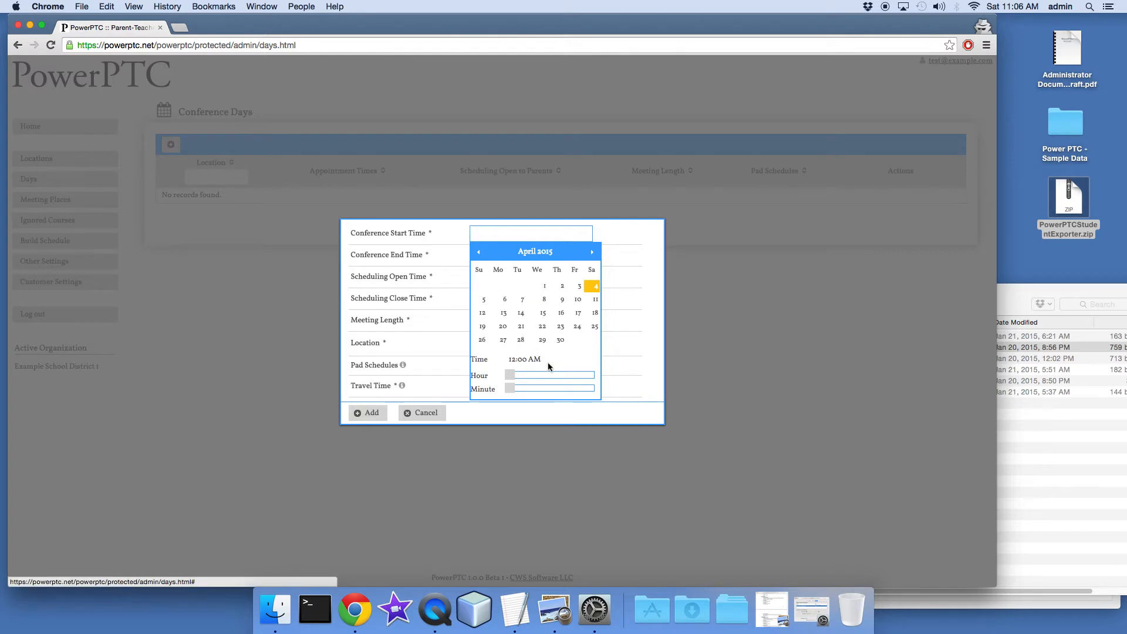
{"action": "left_click", "coordinate": [559, 342]}
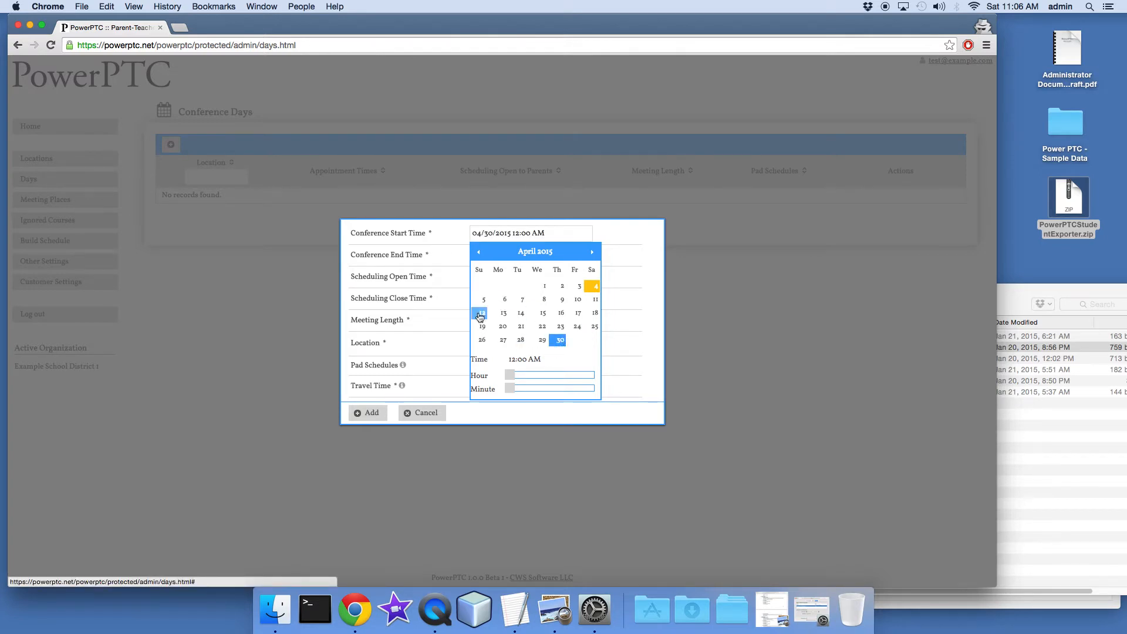
{"action": "left_click_drag", "start_coordinate": [510, 375], "coordinate": [551, 377]}
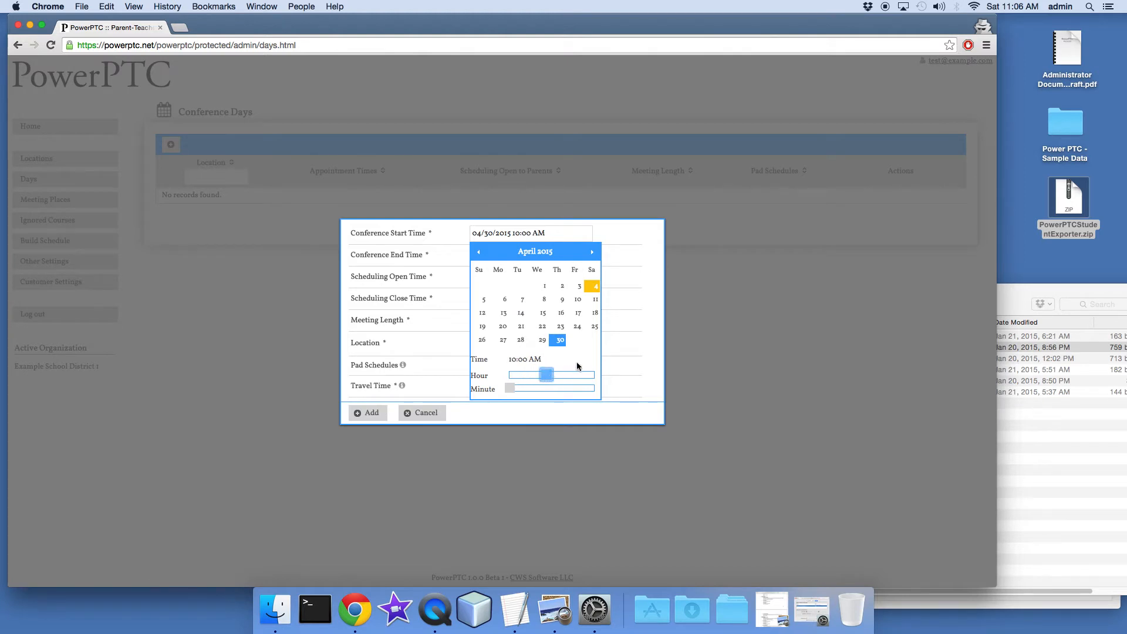
Set the conference end time to 04/30/2015 04:00 PM
{"action": "left_click", "coordinate": [511, 254]}
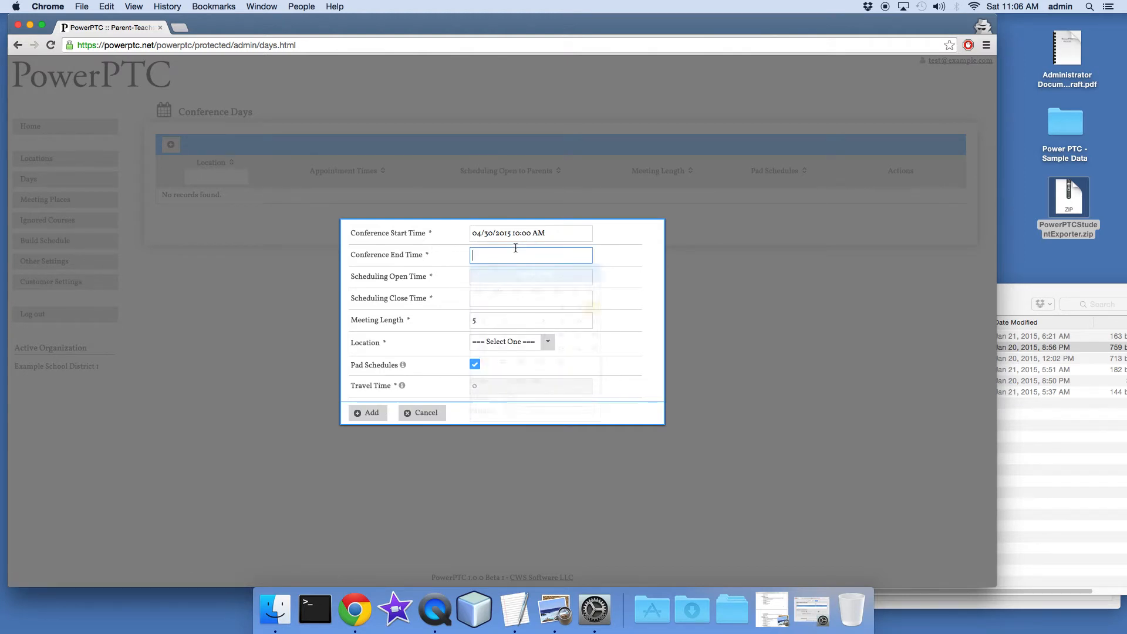
{"action": "left_click", "coordinate": [558, 361]}
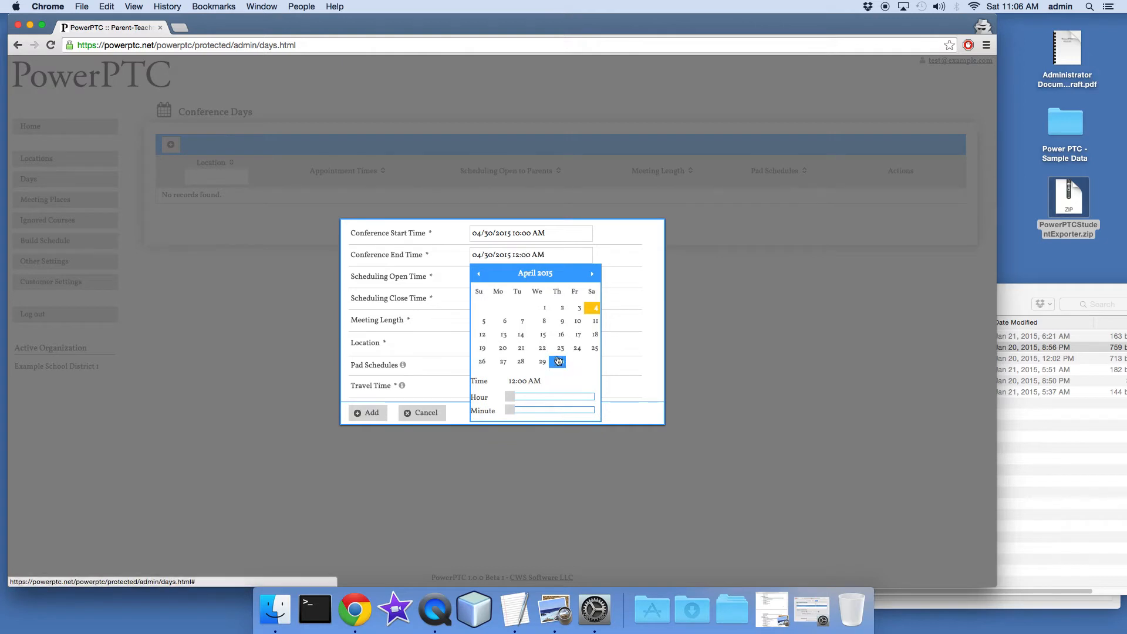
{"action": "left_click_drag", "start_coordinate": [510, 397], "coordinate": [572, 402]}
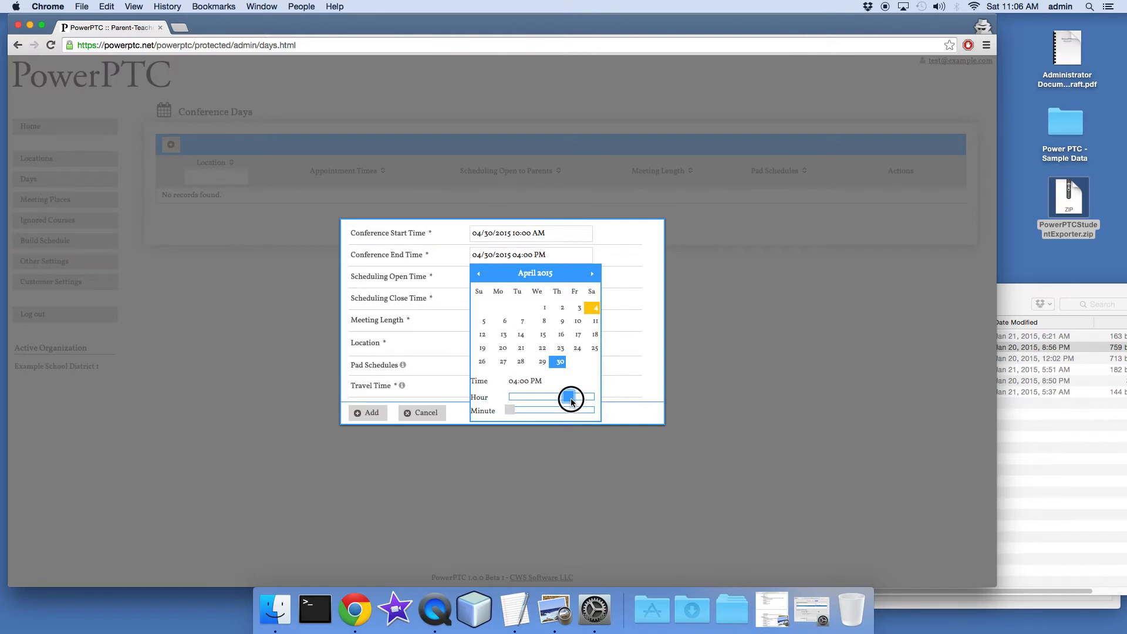
{"action": "left_click", "coordinate": [617, 368]}
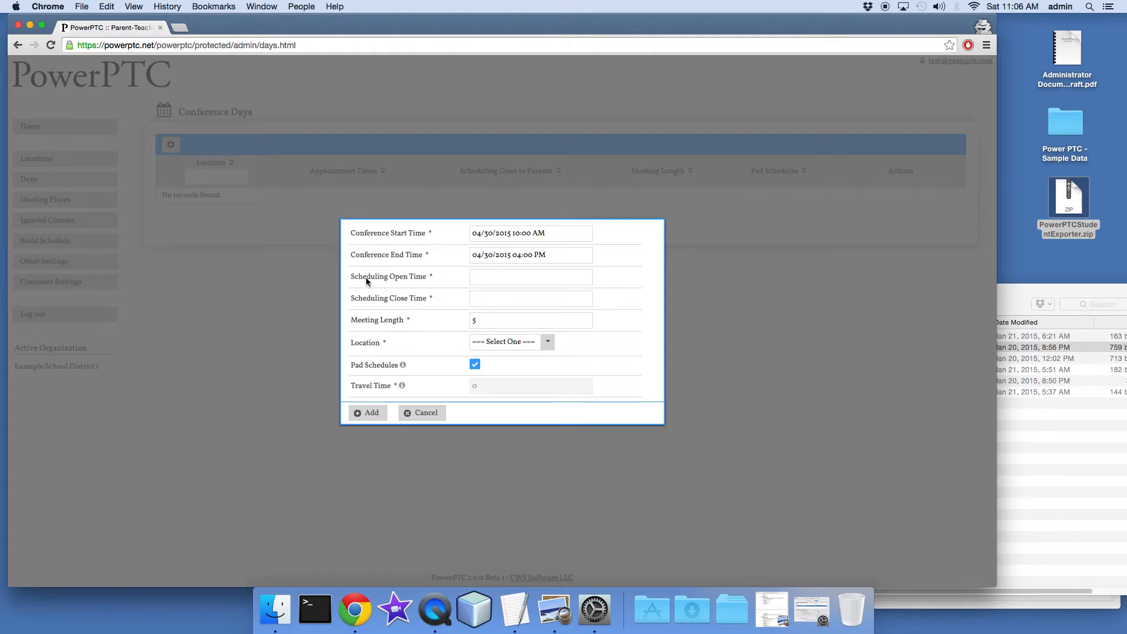
Set the scheduling open time to 04/01/2015 12:00 AM
{"action": "left_click", "coordinate": [496, 279]}
{"action": "left_click", "coordinate": [520, 280]}
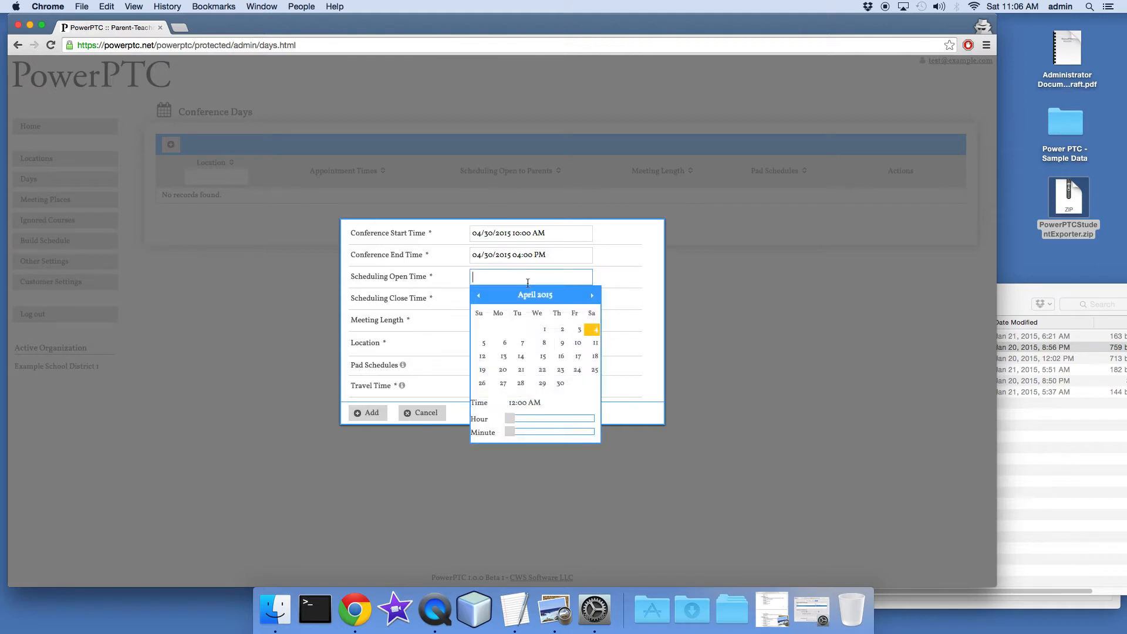
{"action": "left_click", "coordinate": [503, 360]}
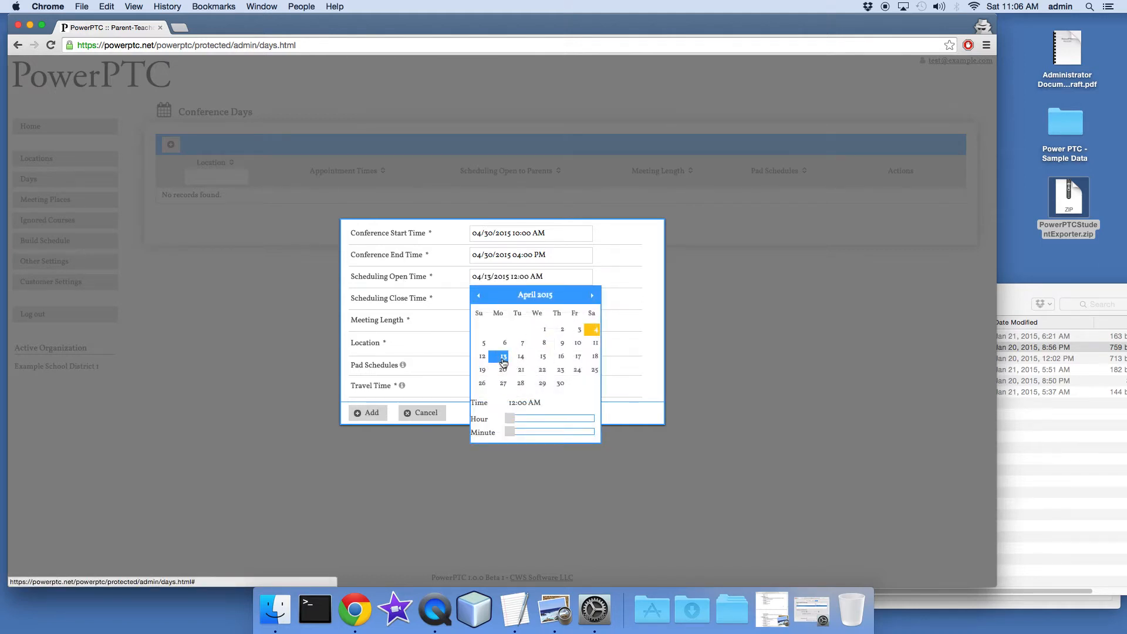
{"action": "left_click", "coordinate": [540, 334]}
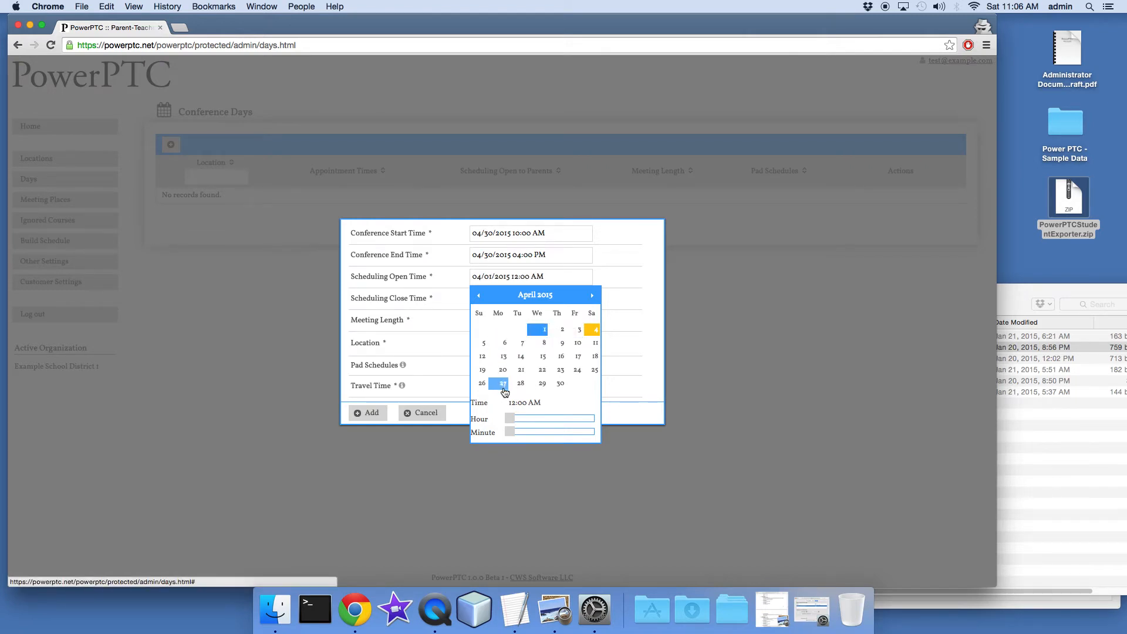
{"action": "left_click", "coordinate": [651, 311]}
Set the scheduling close time to 04/24/2015 11:59 PM
{"action": "left_click", "coordinate": [505, 305]}
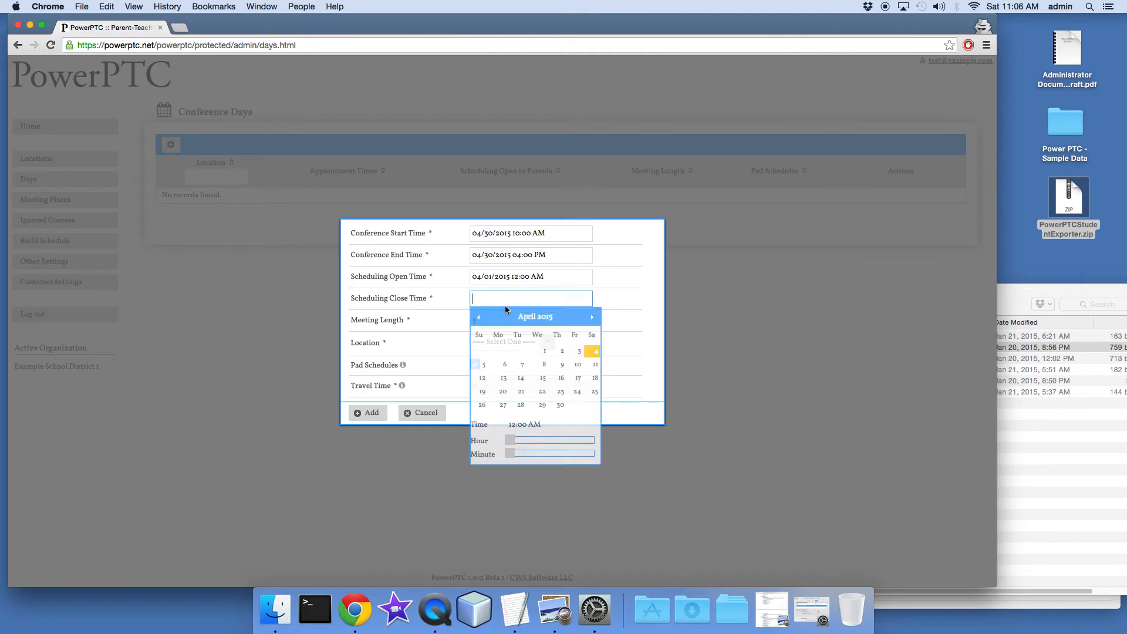
{"action": "left_click", "coordinate": [569, 397]}
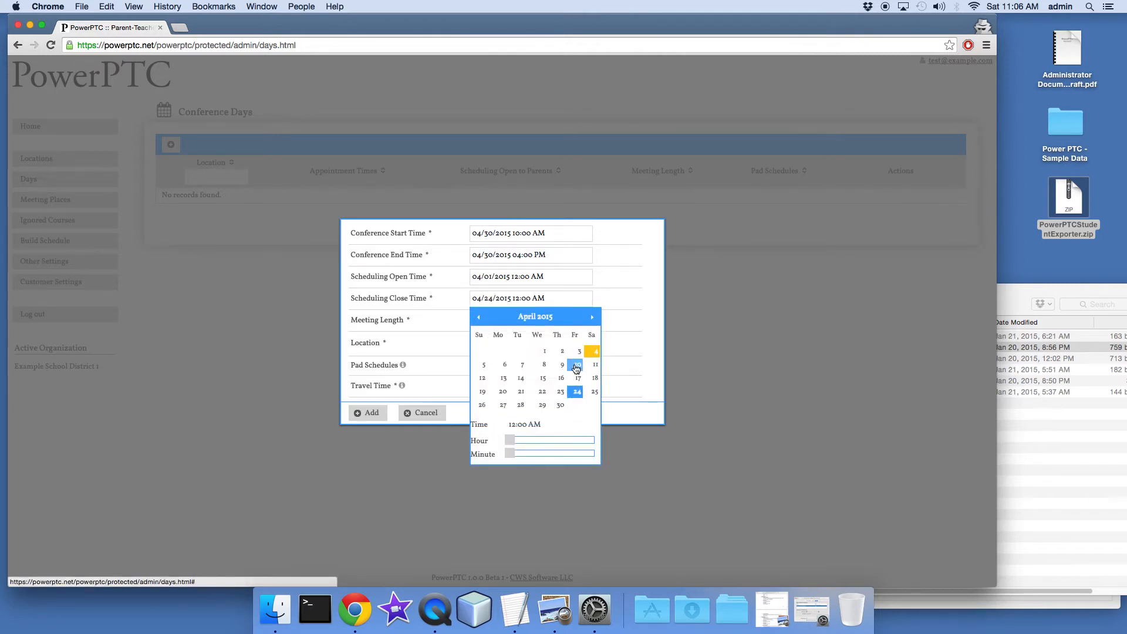
{"action": "left_click_drag", "start_coordinate": [508, 441], "coordinate": [611, 441]}
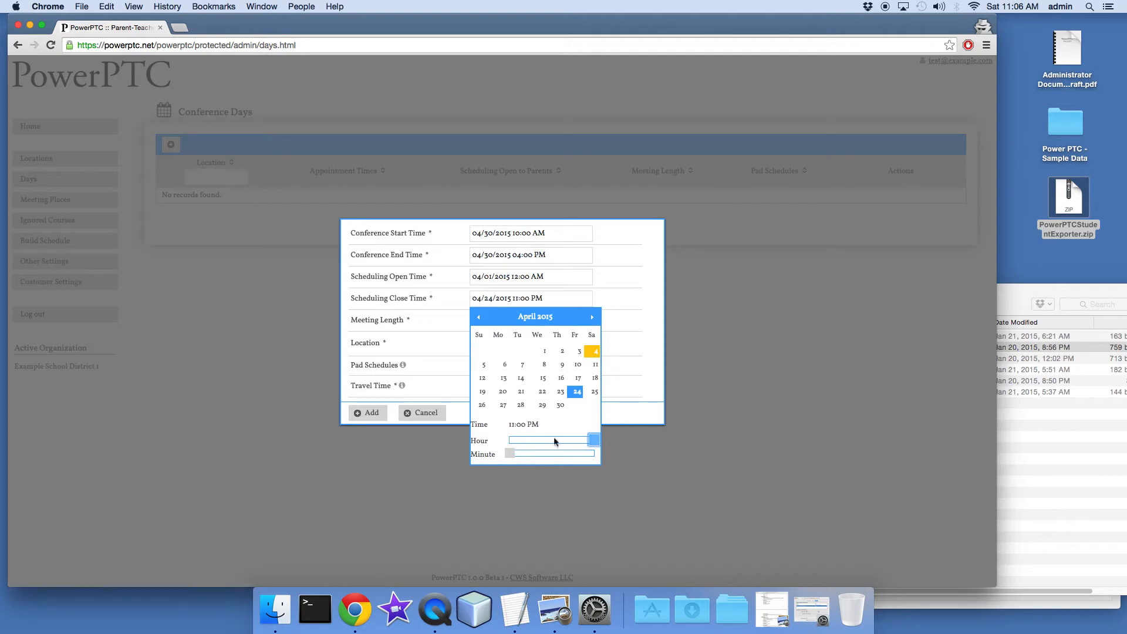
{"action": "left_click_drag", "start_coordinate": [510, 454], "coordinate": [627, 450]}
{"action": "left_click", "coordinate": [636, 379]}
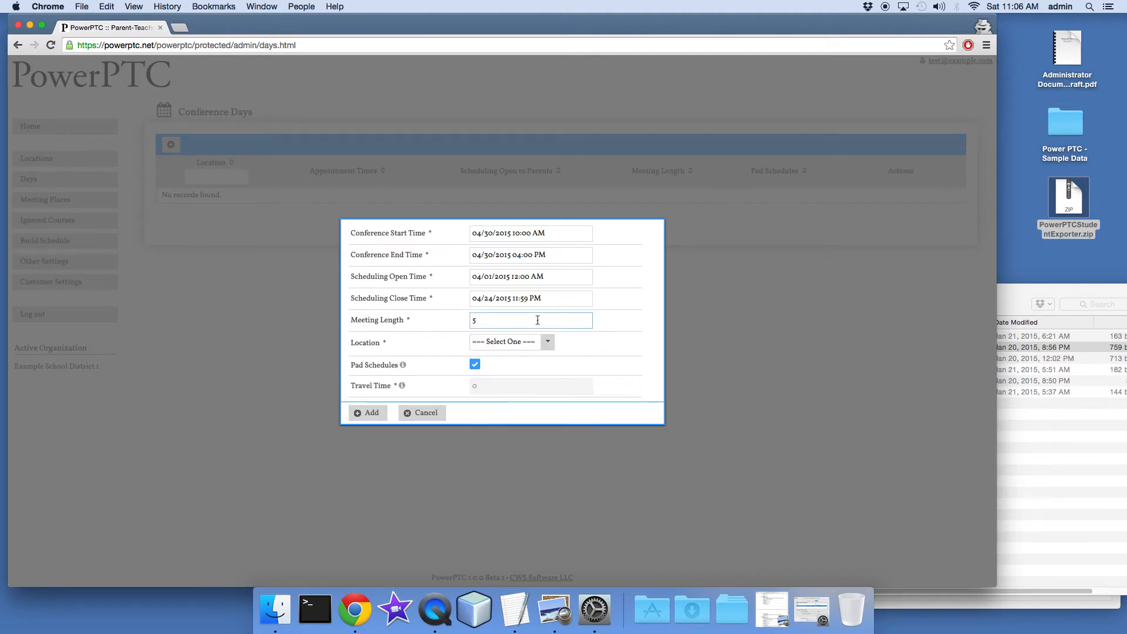
Review the meeting length and choose HS1 as the location of the conference day
{"action": "left_click_drag", "start_coordinate": [350, 321], "coordinate": [414, 322]}
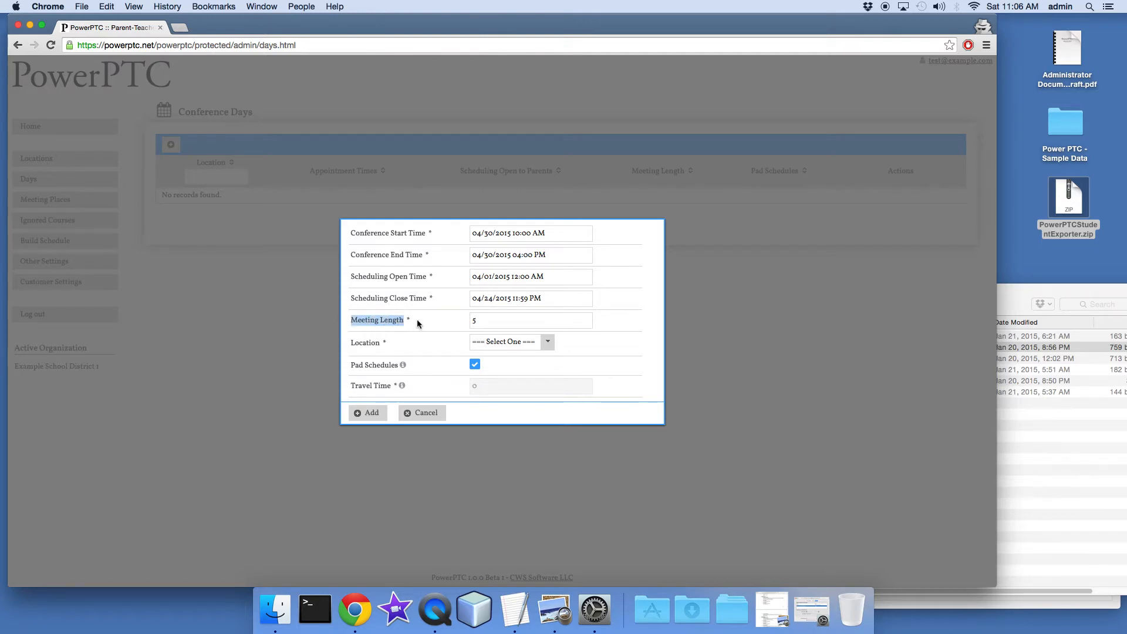
{"action": "left_click_drag", "start_coordinate": [510, 321], "coordinate": [420, 321]}
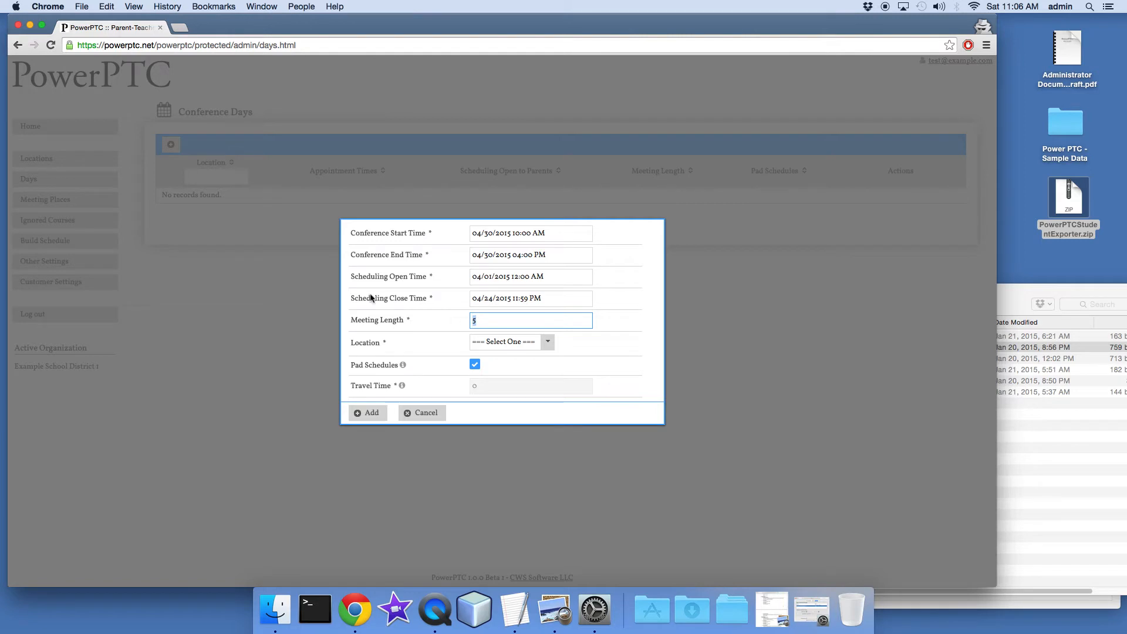
{"action": "left_click", "coordinate": [545, 344]}
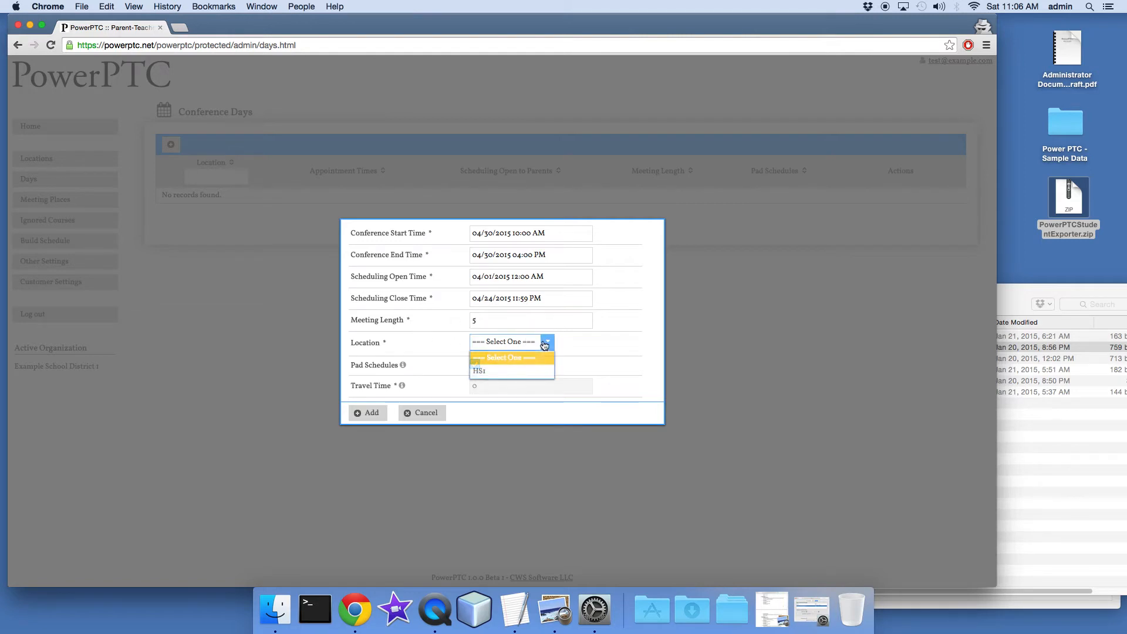
{"action": "left_click", "coordinate": [520, 372]}
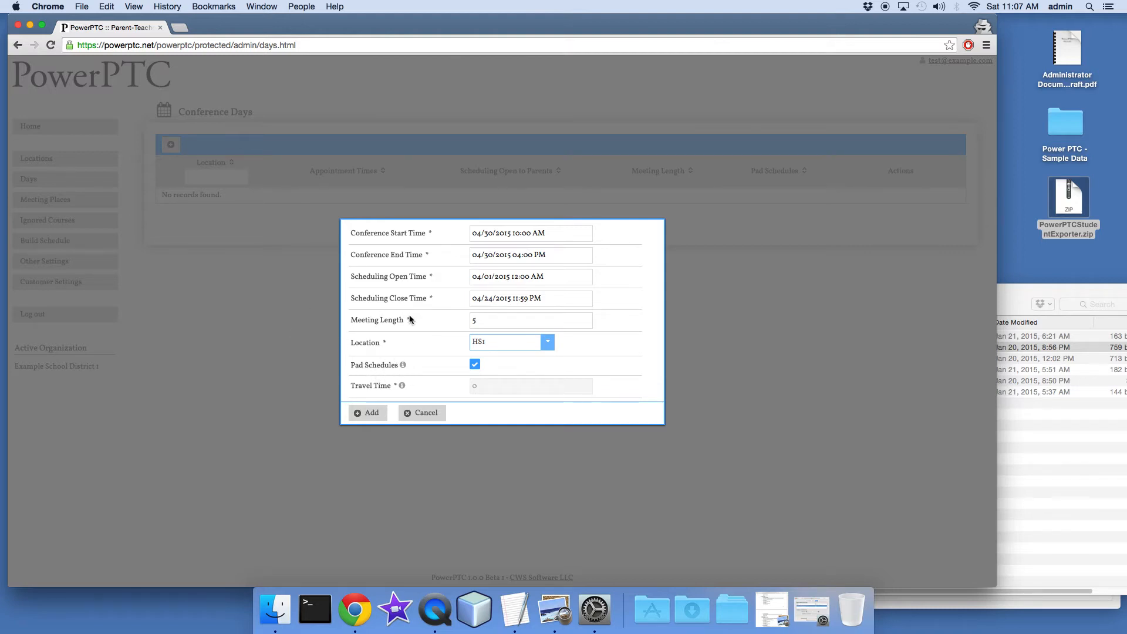
Set the conference day's meeting length to 10
{"action": "left_click", "coordinate": [470, 320]}
{"action": "left_click", "coordinate": [473, 325]}
{"action": "left_click_drag", "start_coordinate": [486, 321], "coordinate": [398, 316]}
{"action": "type", "text": "10"}
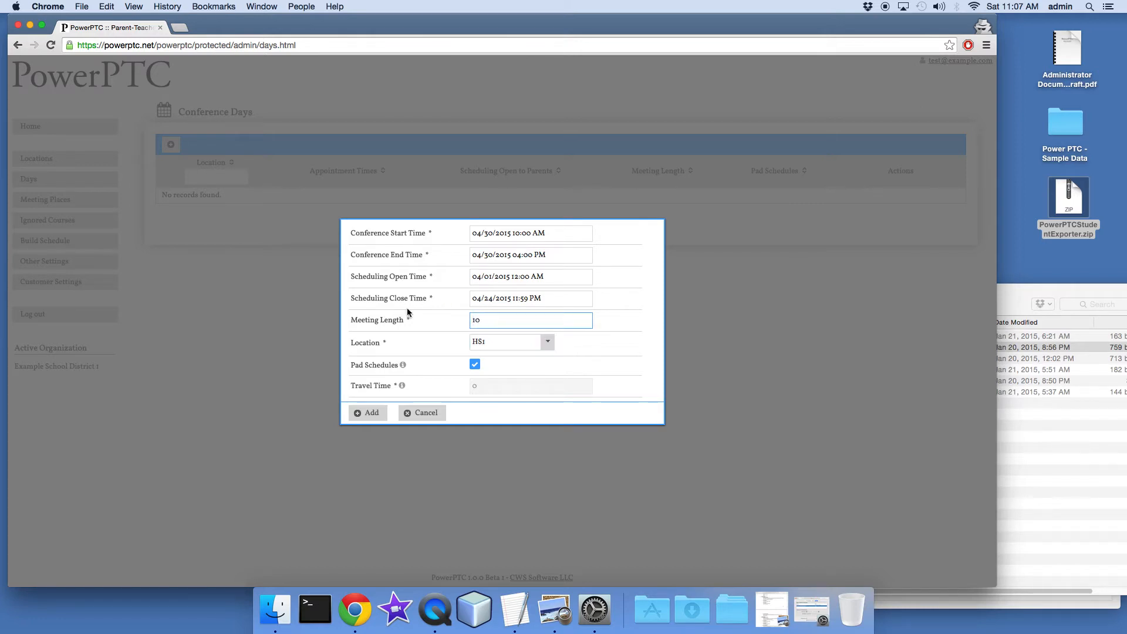
Turn off Pad Schedules for the conference day and set its travel time to 5
{"action": "left_click", "coordinate": [475, 364]}
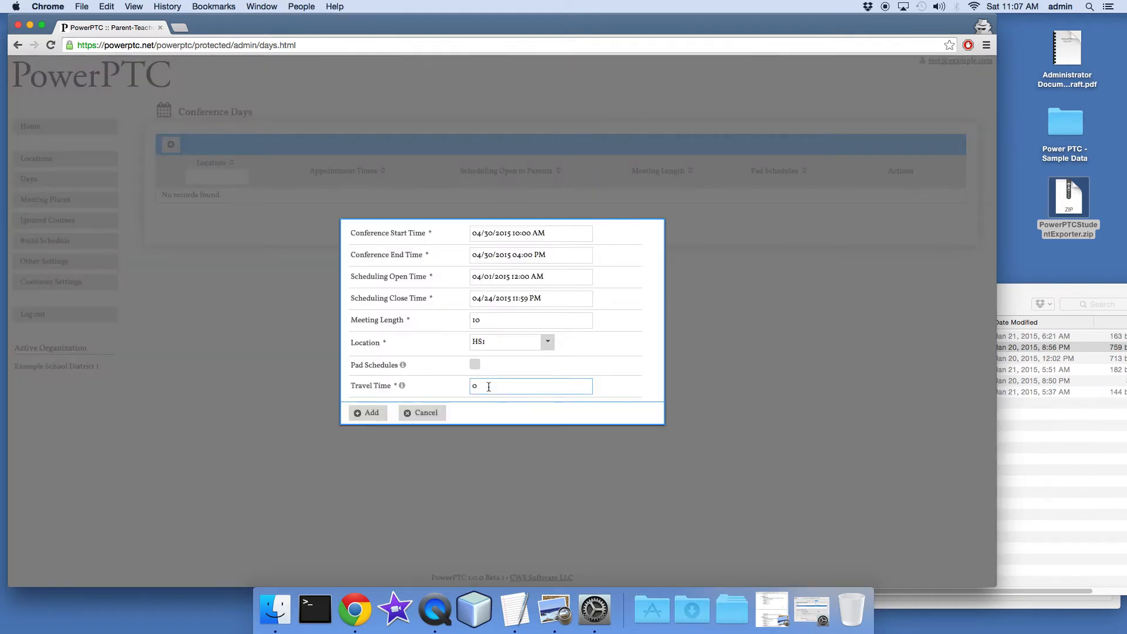
{"action": "double_click", "coordinate": [489, 388]}
{"action": "type", "text": "5"}
Set the meeting length to 5 and add the HS1 conference day with Pad Schedules enabled
{"action": "left_click", "coordinate": [438, 320]}
{"action": "type", "text": "5"}
{"action": "left_click", "coordinate": [447, 386]}
{"action": "left_click", "coordinate": [474, 364]}
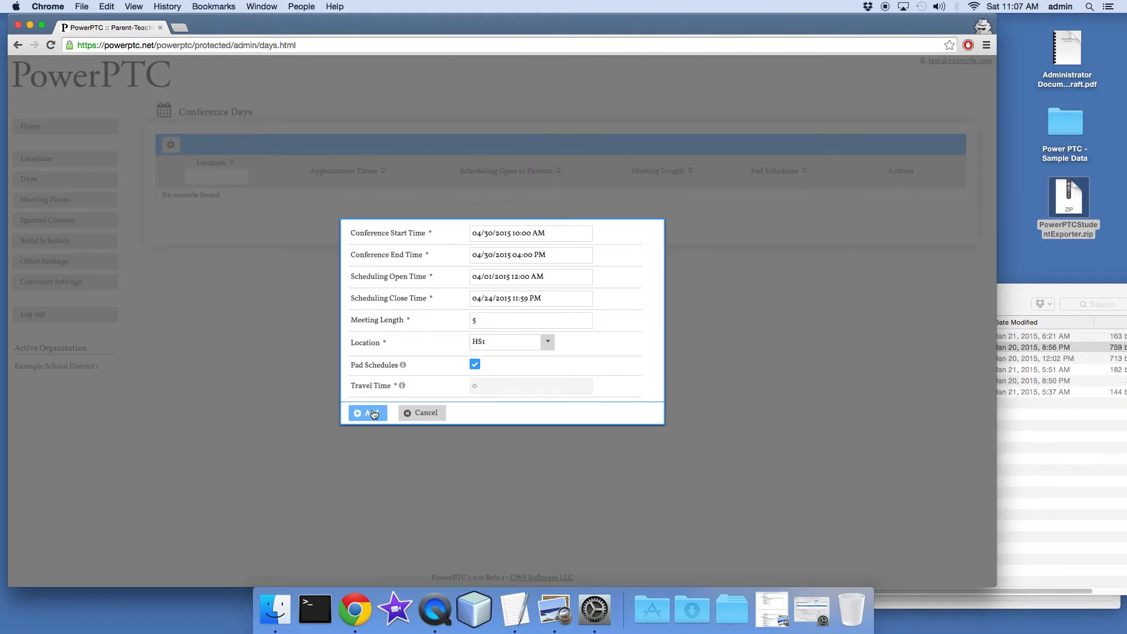
{"action": "left_click", "coordinate": [373, 413]}
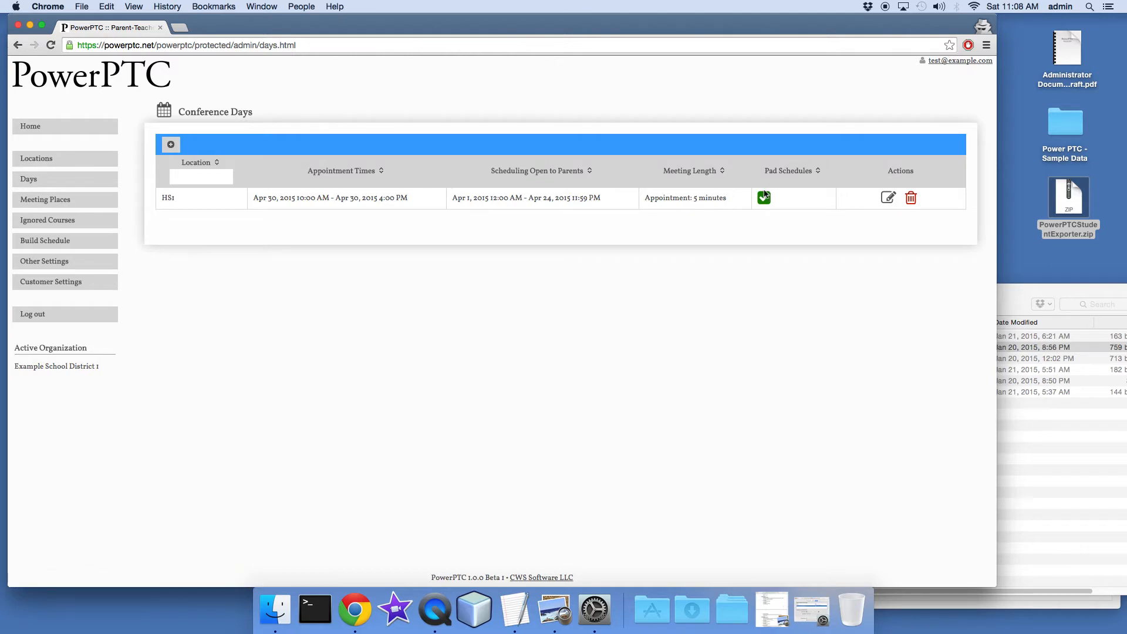
Go to setup Step 4, Create Meeting Places, and add meeting places for all teachers with Randomize Breaks enabled
{"action": "left_click", "coordinate": [26, 127]}
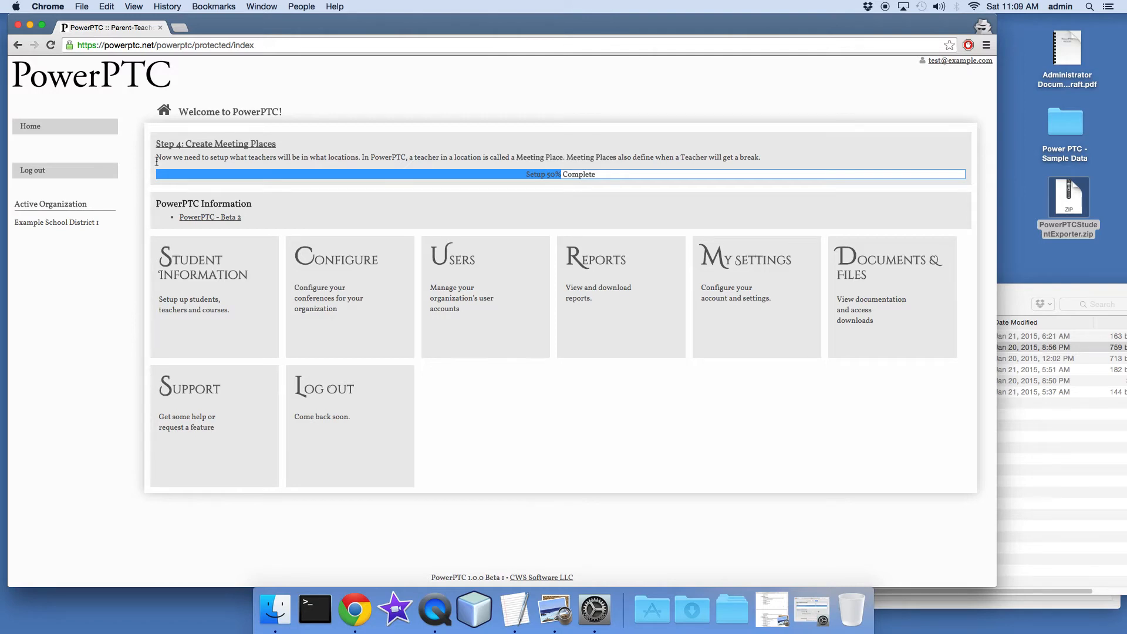
{"action": "left_click", "coordinate": [196, 145]}
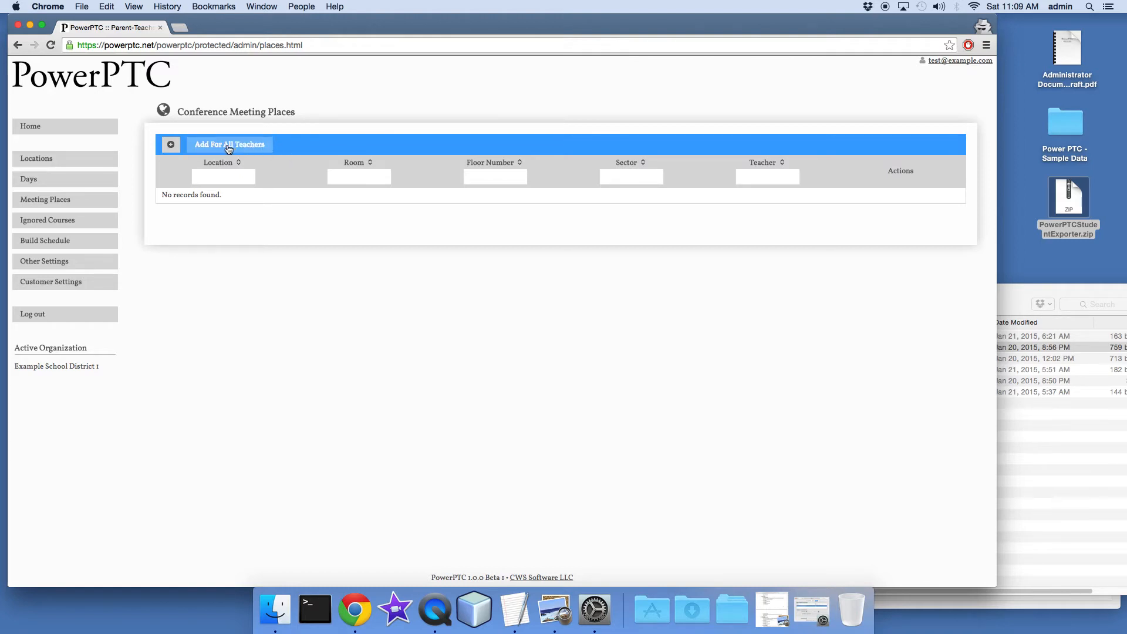
{"action": "left_click", "coordinate": [171, 143]}
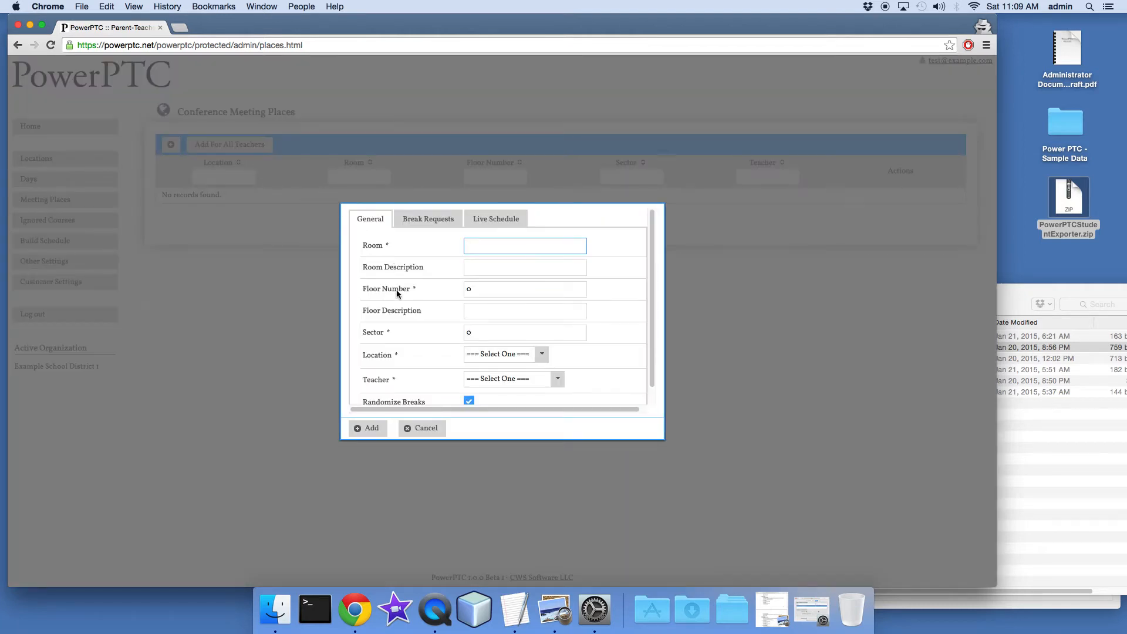
{"action": "left_click", "coordinate": [422, 428]}
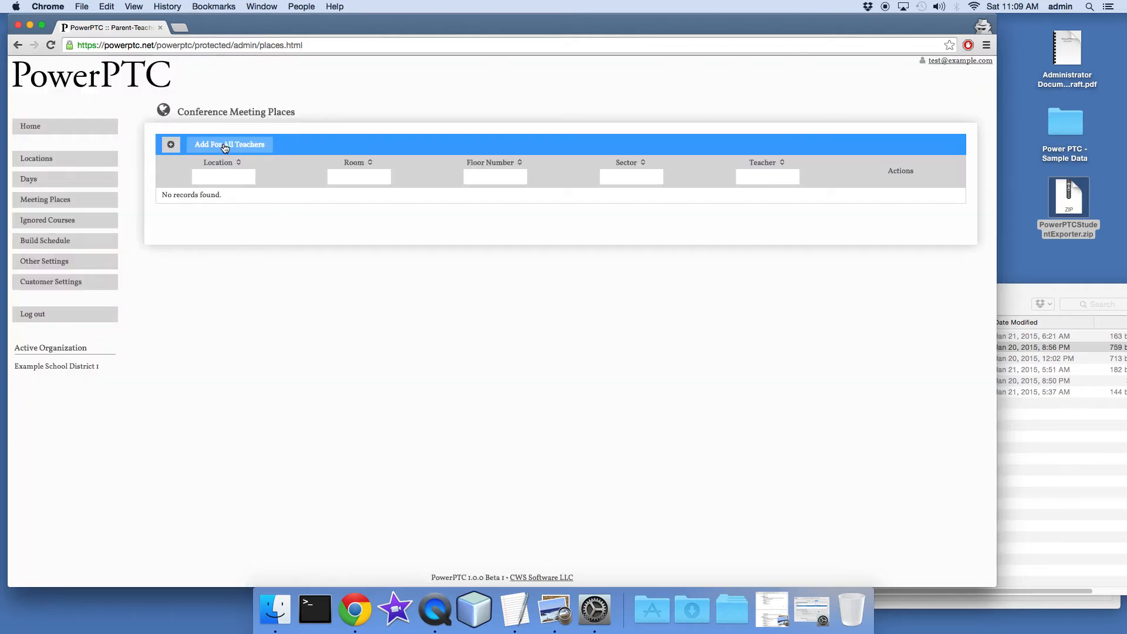
{"action": "left_click", "coordinate": [228, 148]}
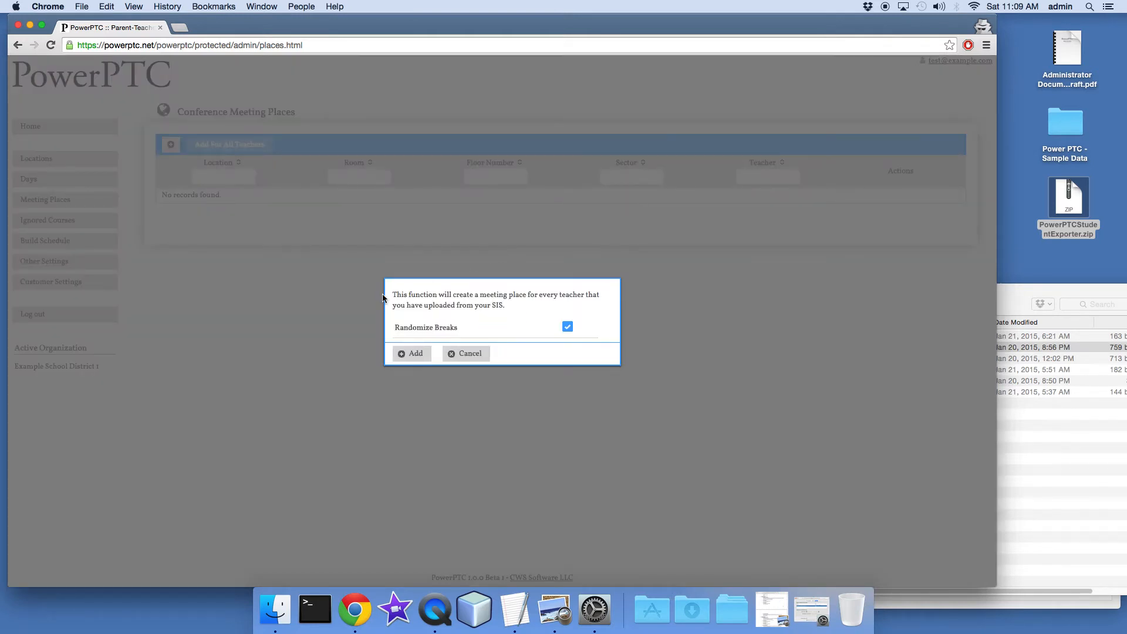
{"action": "left_click_drag", "start_coordinate": [390, 328], "coordinate": [465, 332]}
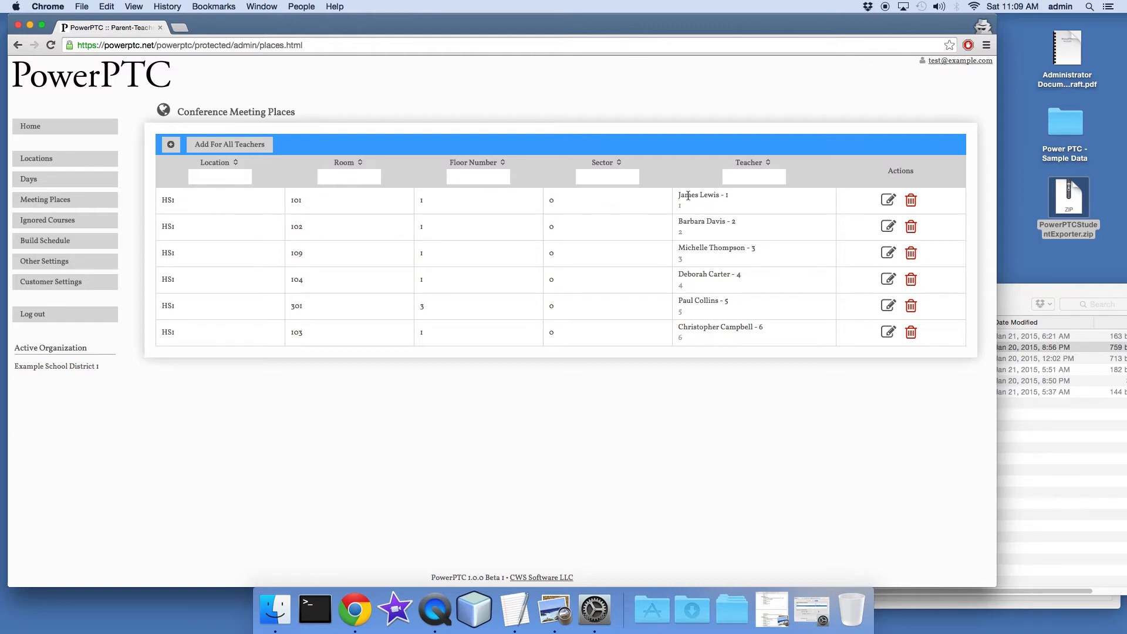
Edit the meeting place for room 101 and enter "Room 101 - Next to Gym" as its room description
{"action": "left_click", "coordinate": [889, 202]}
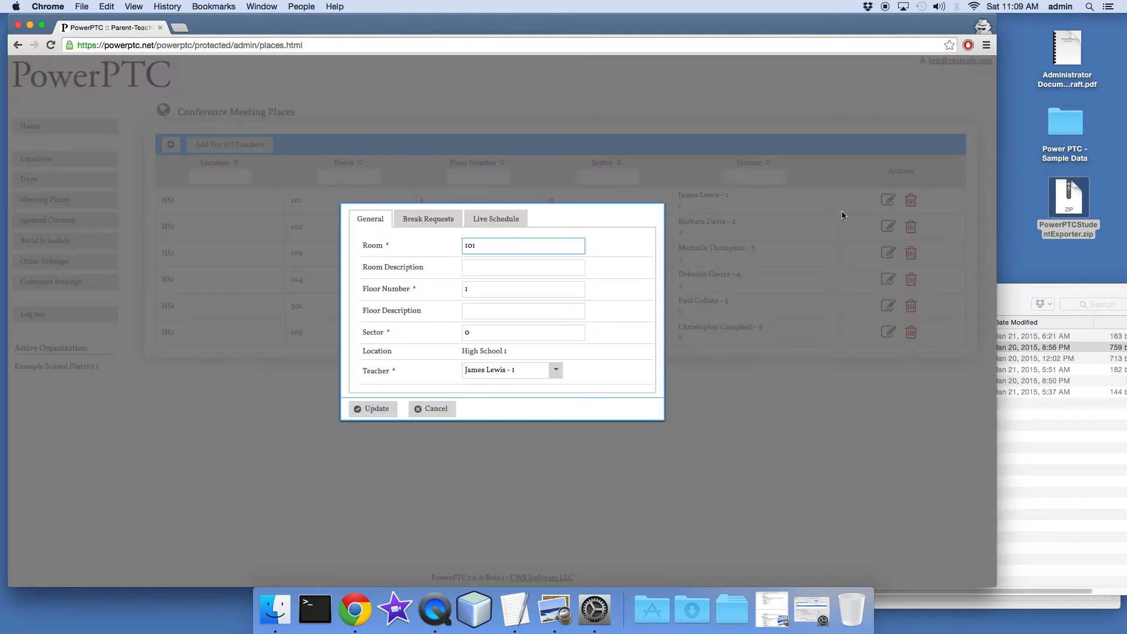
{"action": "double_click", "coordinate": [478, 245]}
{"action": "double_click", "coordinate": [503, 246]}
{"action": "double_click", "coordinate": [482, 248]}
{"action": "left_click", "coordinate": [490, 268]}
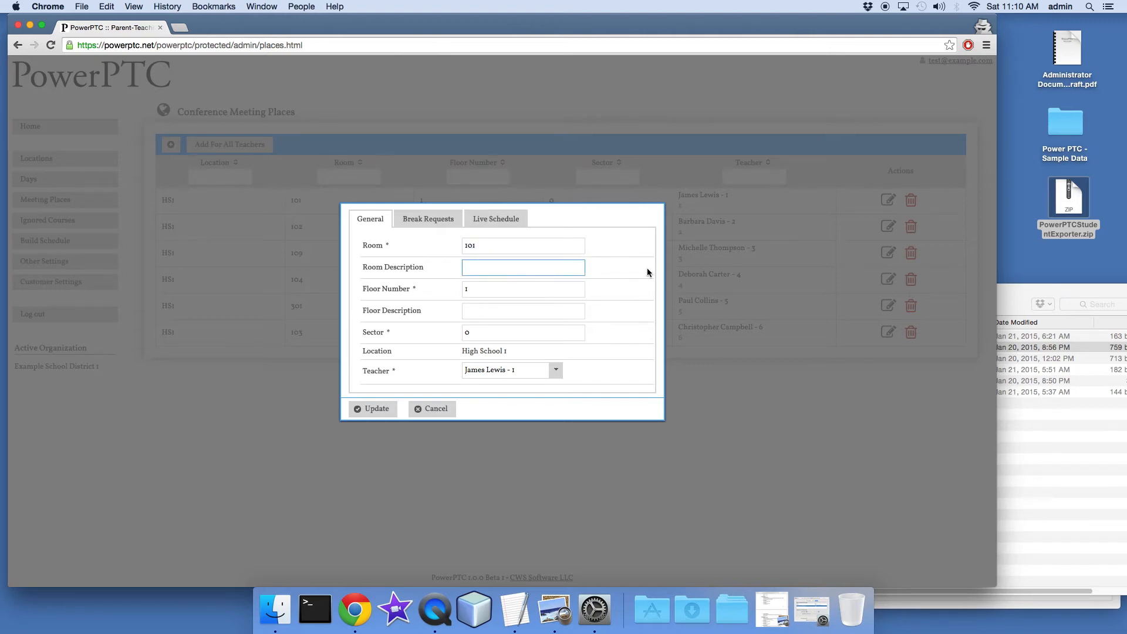
{"action": "type", "text": "Room 10"}
{"action": "type", "text": "0"}
{"action": "key", "text": "BackSpace"}
{"action": "type", "text": "1 - Next to Gym"}
Shorten the room description to "Room 101"
{"action": "key", "text": "BackSpace"}
{"action": "key", "text": "BackSpace"}
{"action": "key", "text": "BackSpace"}
{"action": "key", "text": "BackSpace"}
{"action": "key", "text": "BackSpace"}
{"action": "key", "text": "BackSpace"}
{"action": "key", "text": "BackSpace"}
{"action": "key", "text": "BackSpace"}
{"action": "key", "text": "BackSpace"}
{"action": "key", "text": "BackSpace"}
{"action": "key", "text": "BackSpace"}
{"action": "key", "text": "BackSpace"}
{"action": "key", "text": "BackSpace"}
Review the floor fields, break requests and live schedule of the room 101 meeting place, and save its update
{"action": "left_click_drag", "start_coordinate": [364, 289], "coordinate": [415, 289]}
{"action": "left_click", "coordinate": [417, 289]}
{"action": "left_click", "coordinate": [490, 311]}
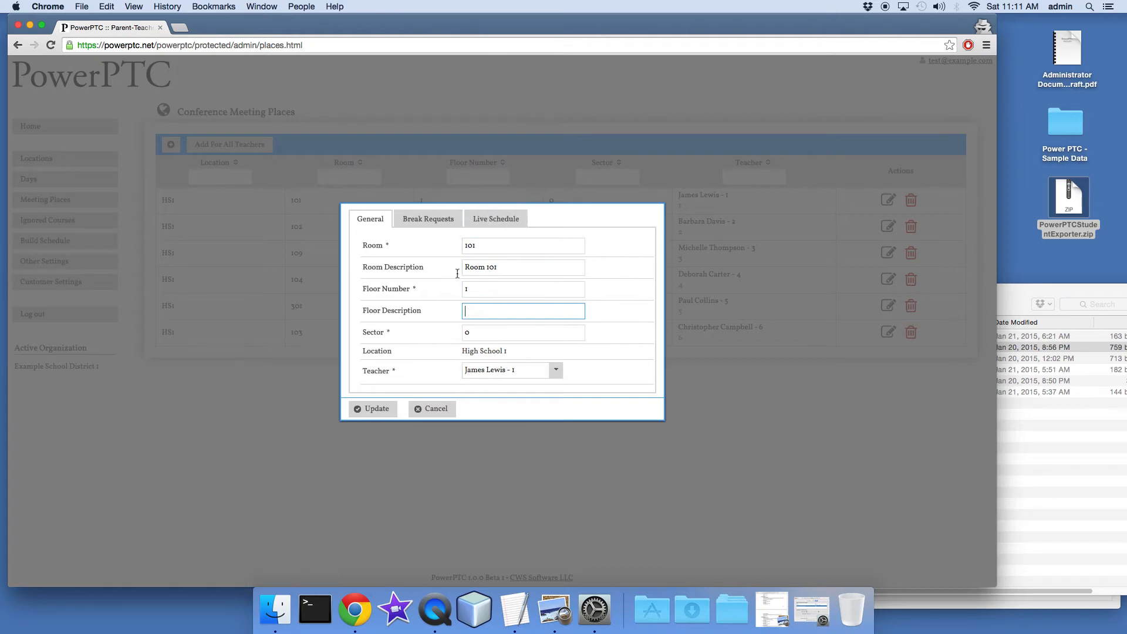
{"action": "left_click", "coordinate": [443, 224]}
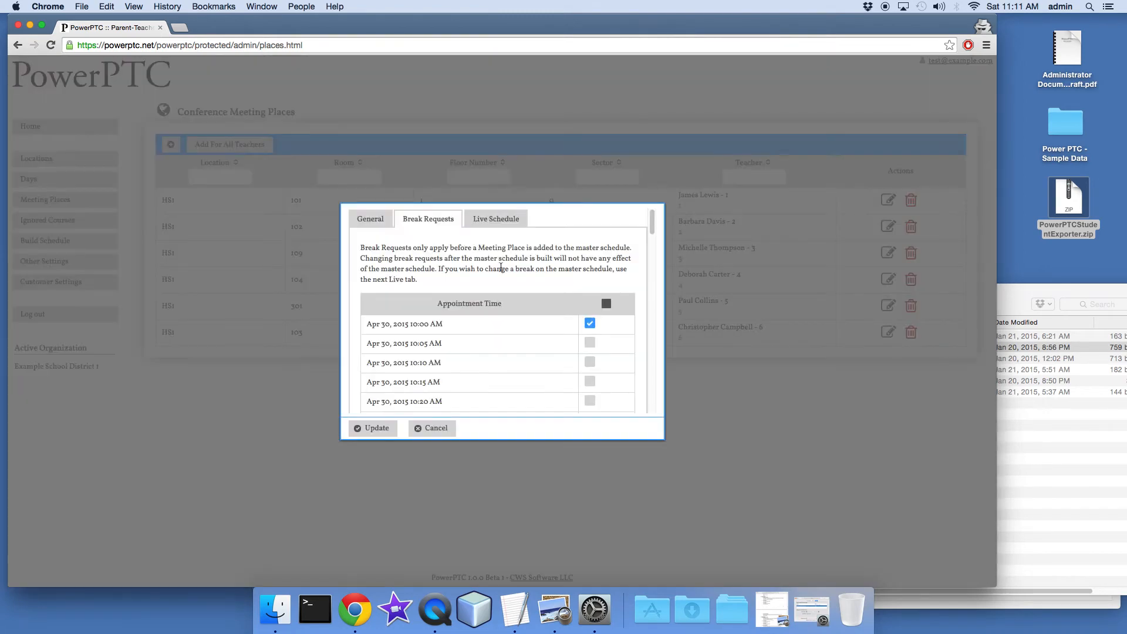
{"action": "scroll", "coordinate": [506, 287], "scroll_direction": "down", "scroll_amount": 20}
{"action": "scroll", "coordinate": [525, 301], "scroll_direction": "up", "scroll_amount": 6}
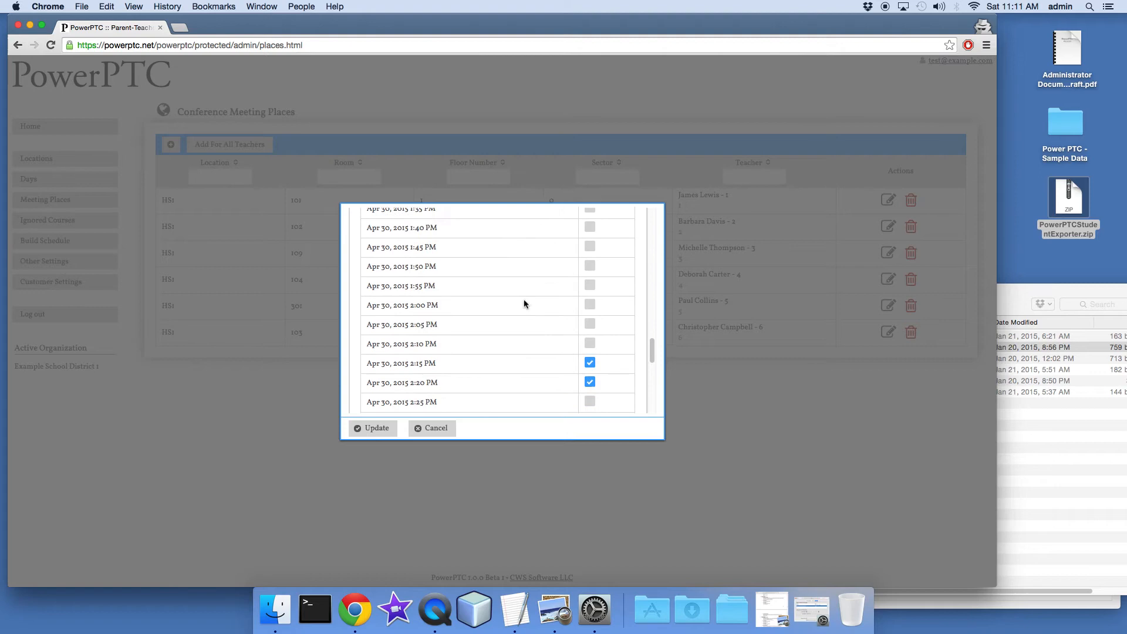
{"action": "left_click_drag", "start_coordinate": [653, 348], "coordinate": [652, 214]}
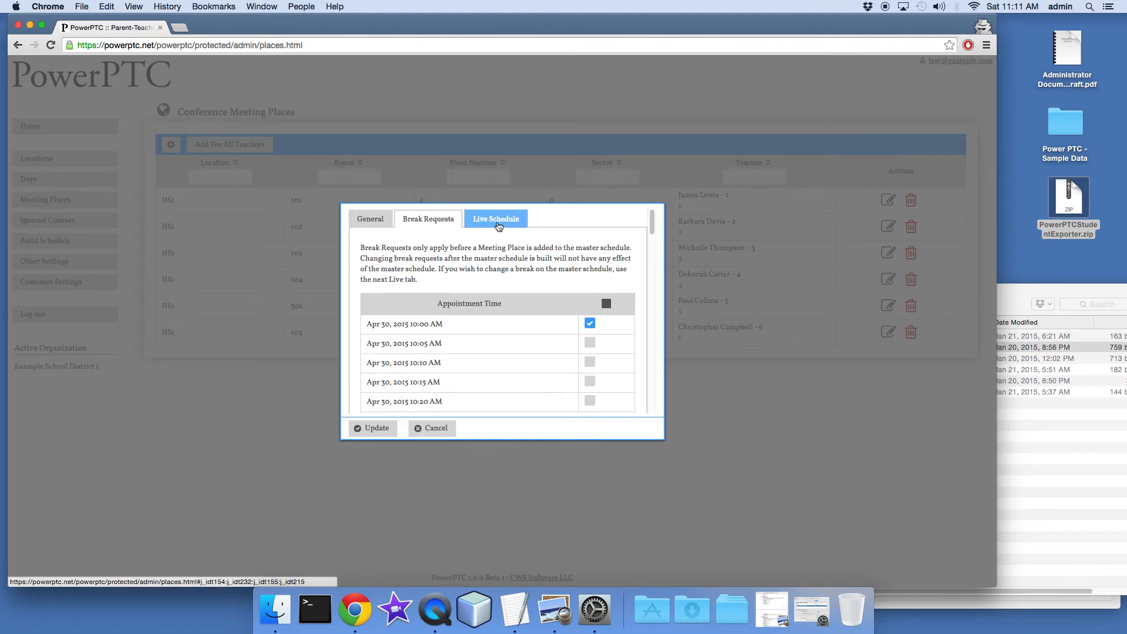
{"action": "left_click", "coordinate": [497, 222]}
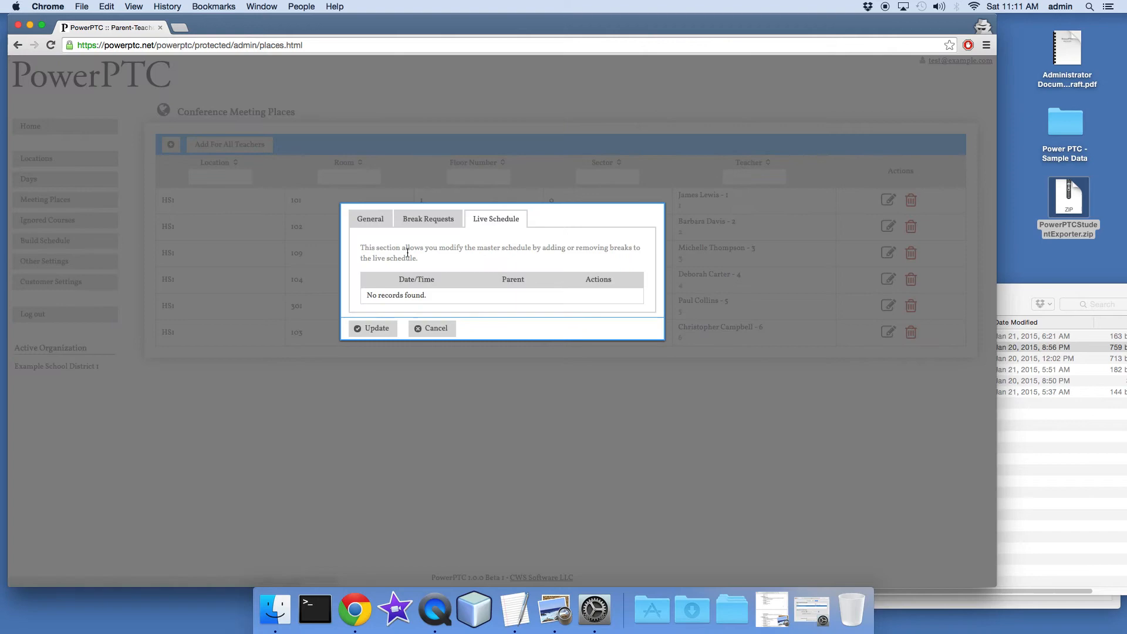
{"action": "left_click", "coordinate": [378, 223]}
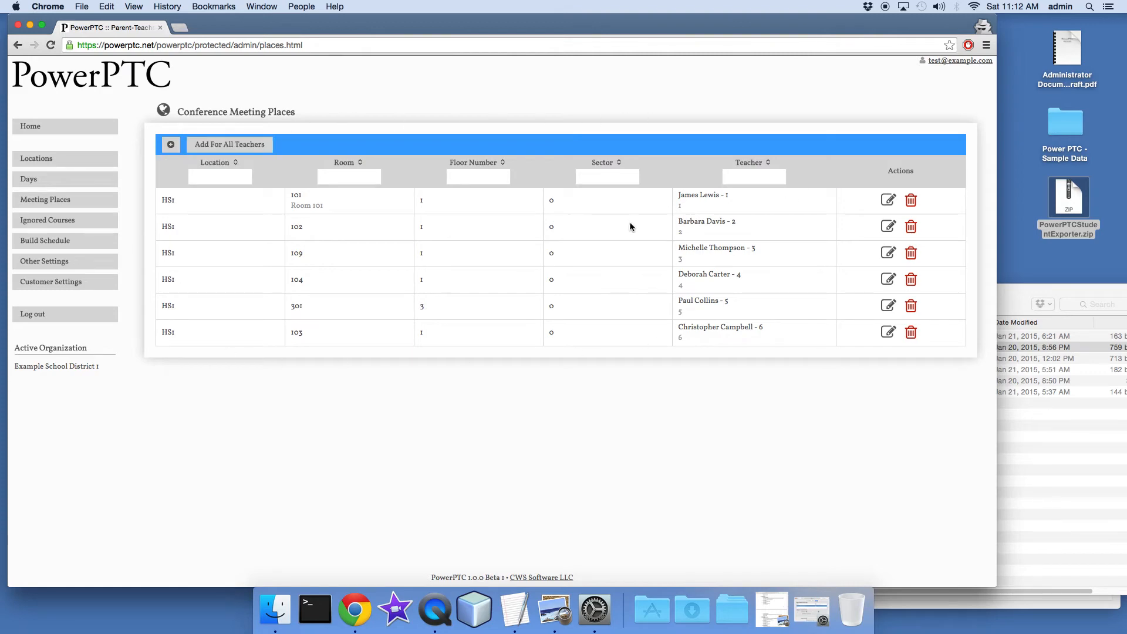
Go to setup Step 5, Build Your Schedule, and build the master schedule
{"action": "left_click", "coordinate": [34, 127]}
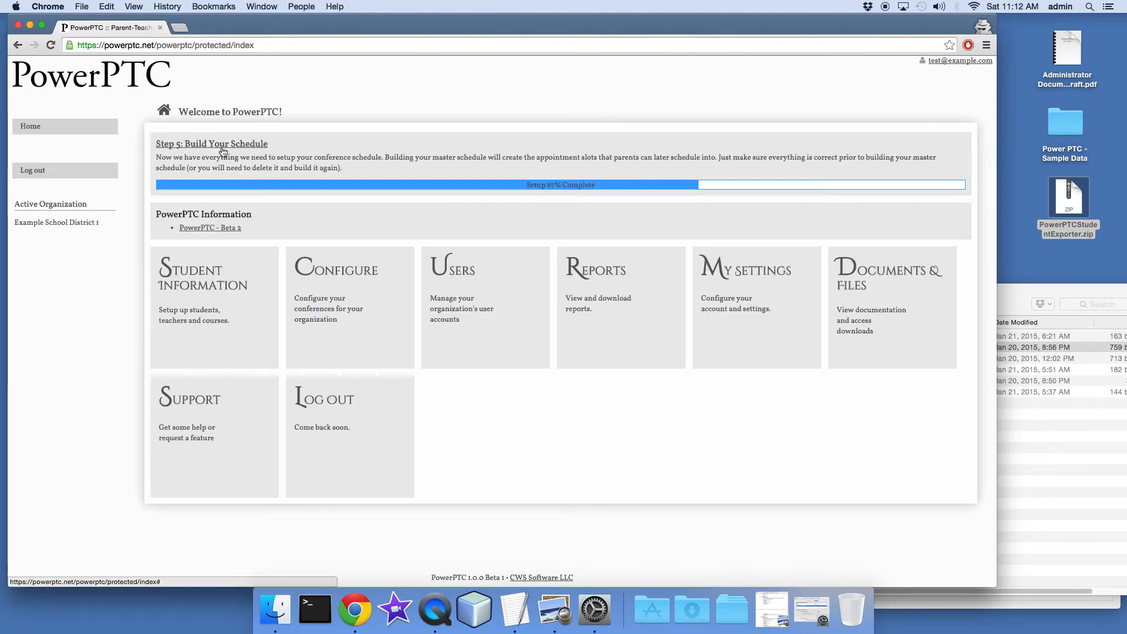
{"action": "left_click", "coordinate": [233, 148]}
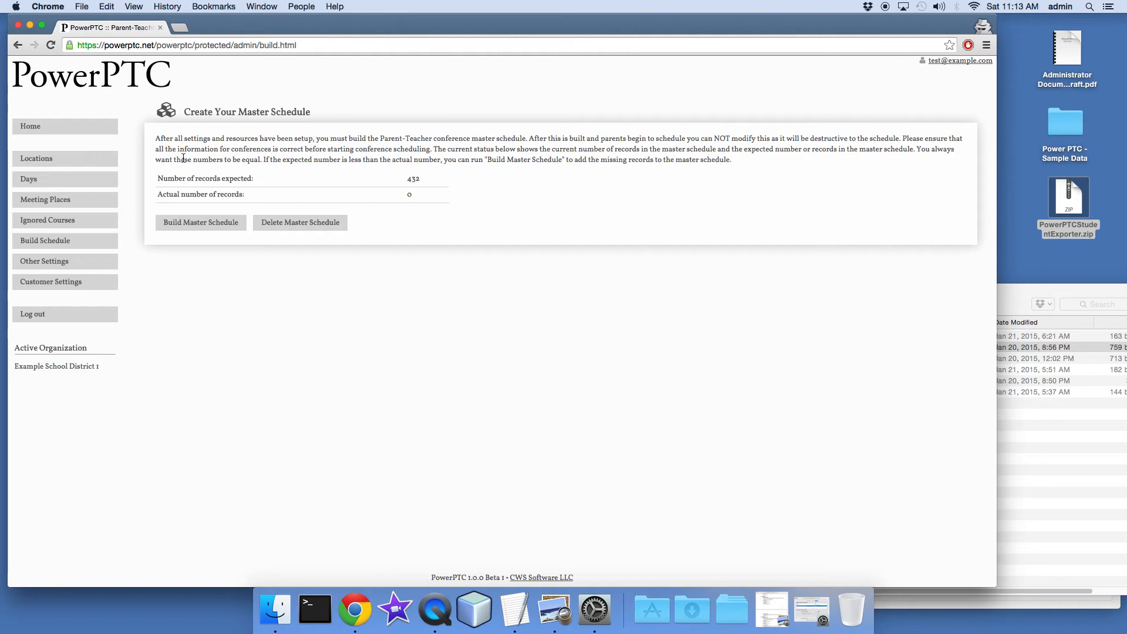
{"action": "left_click", "coordinate": [190, 228]}
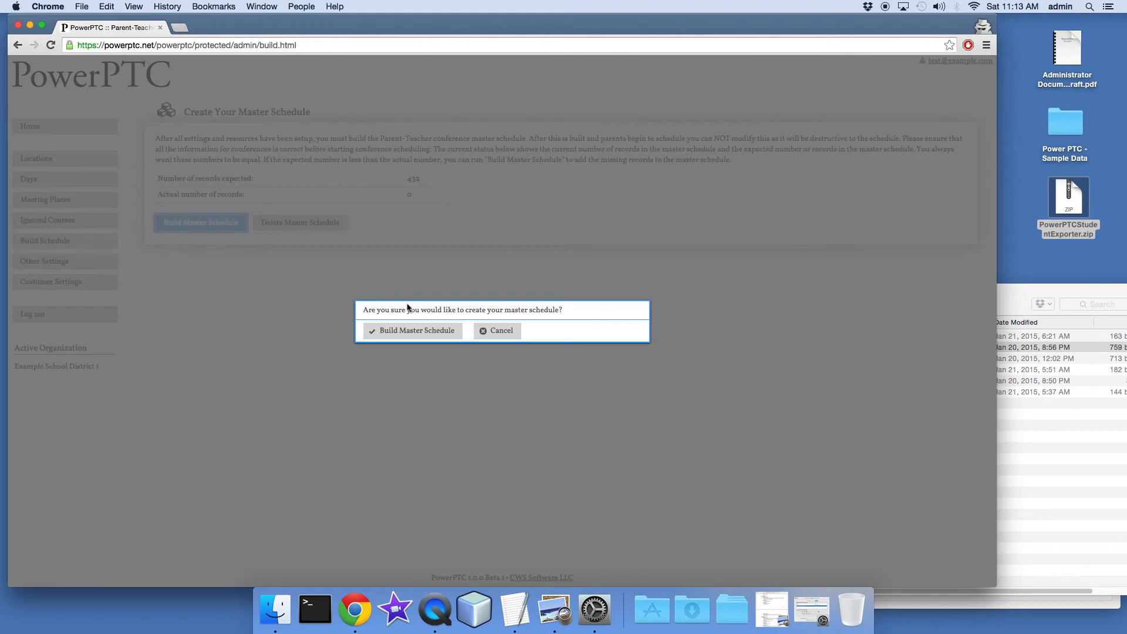
{"action": "left_click", "coordinate": [413, 331]}
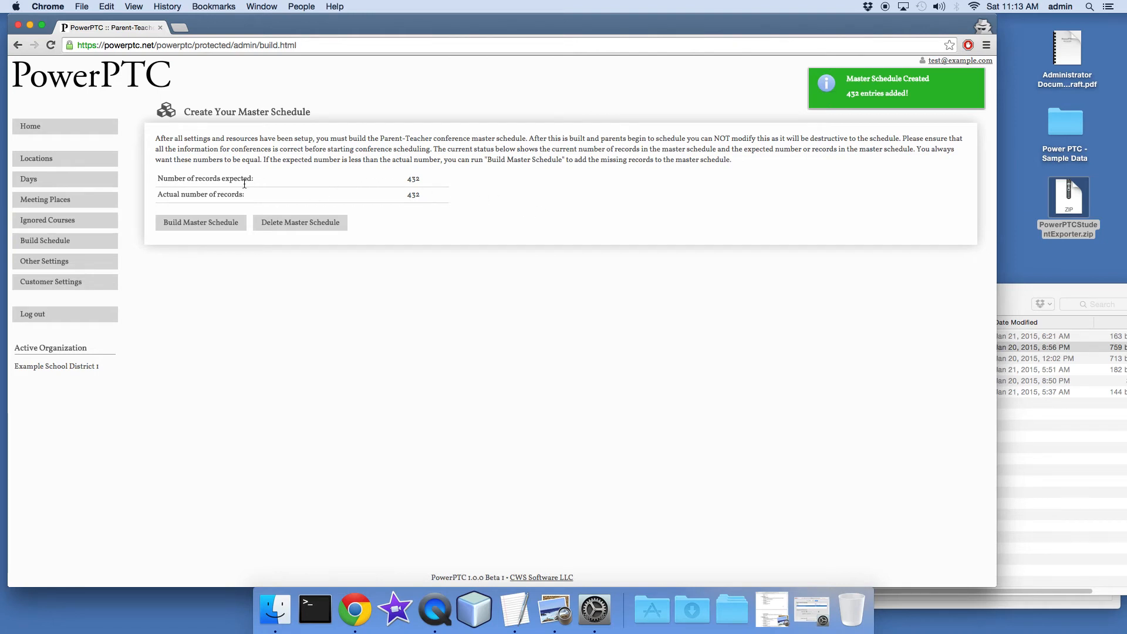
Compare the expected and actual number of records in the master schedule
{"action": "left_click_drag", "start_coordinate": [170, 180], "coordinate": [251, 179]}
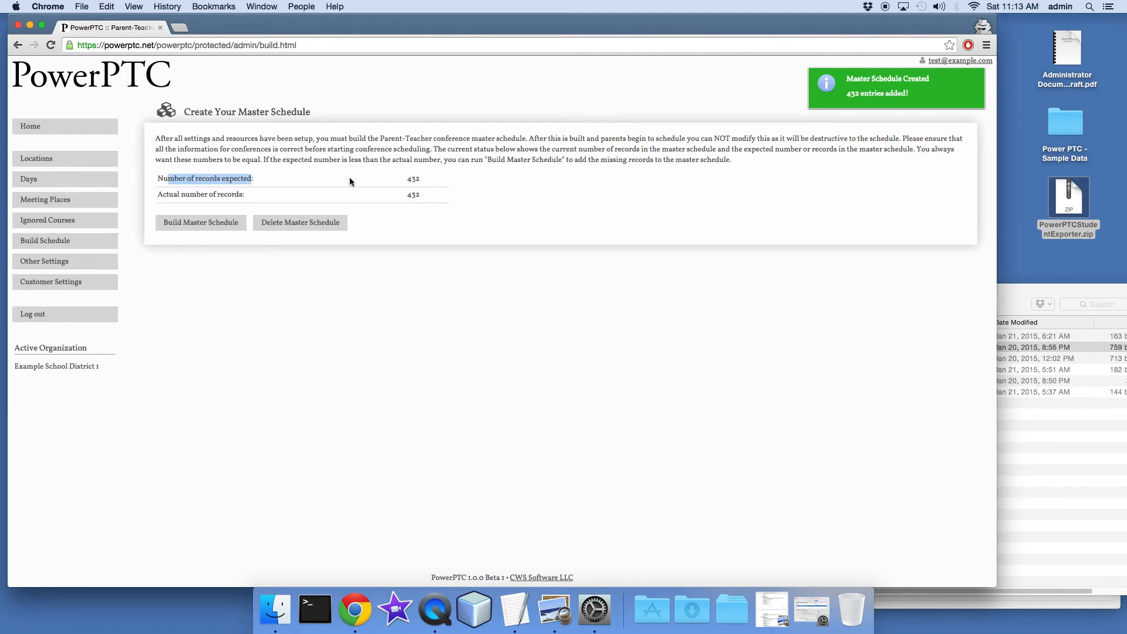
{"action": "left_click", "coordinate": [425, 178]}
{"action": "left_click", "coordinate": [184, 196]}
{"action": "left_click_drag", "start_coordinate": [184, 197], "coordinate": [432, 195]}
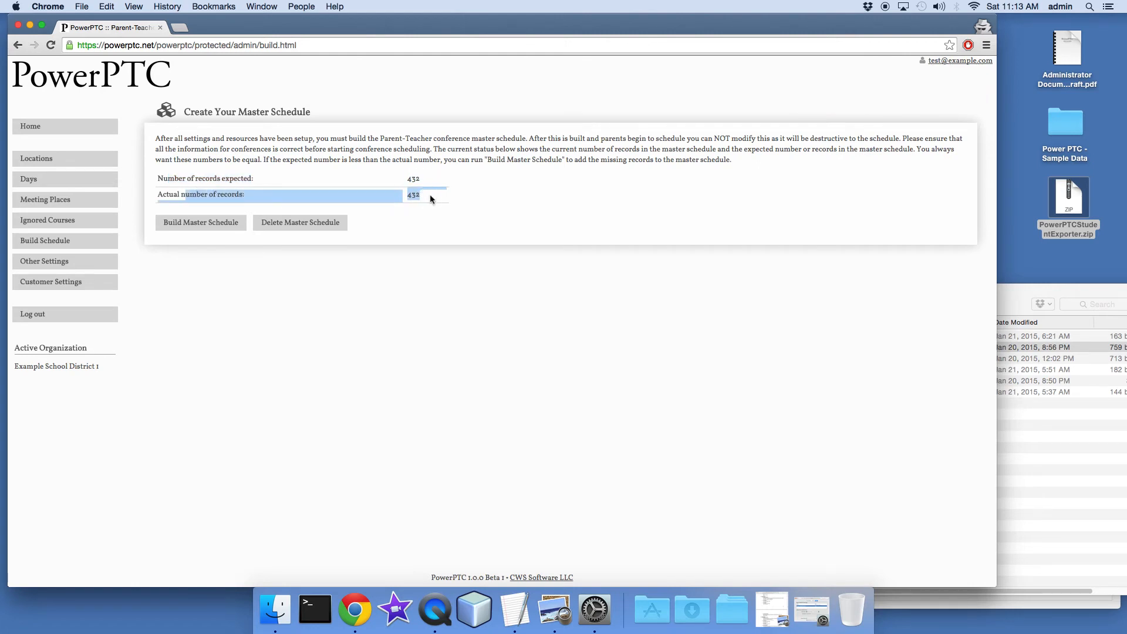
{"action": "left_click", "coordinate": [435, 204]}
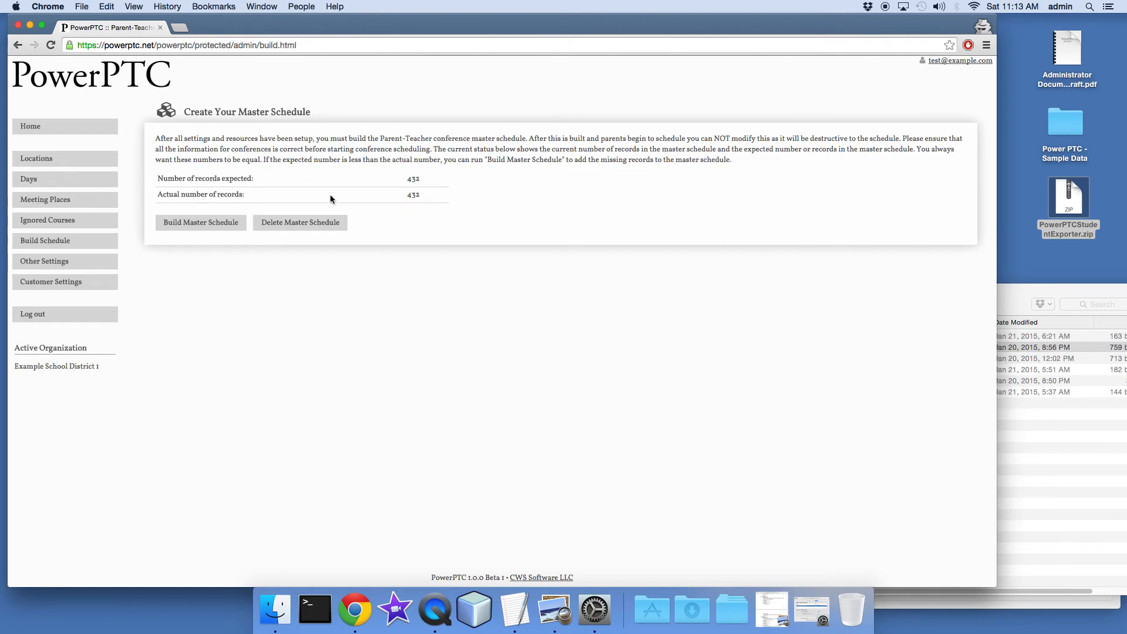
Examine the parent user account's details and its linked students, leaving the account without updating it
{"action": "left_click", "coordinate": [82, 126]}
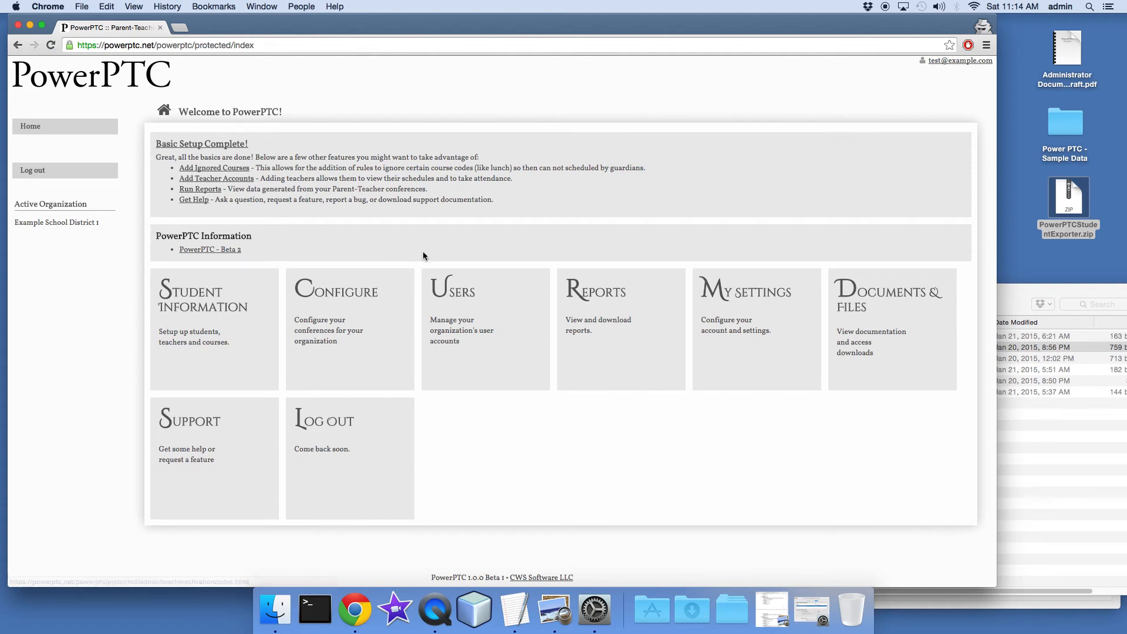
{"action": "left_click", "coordinate": [483, 376]}
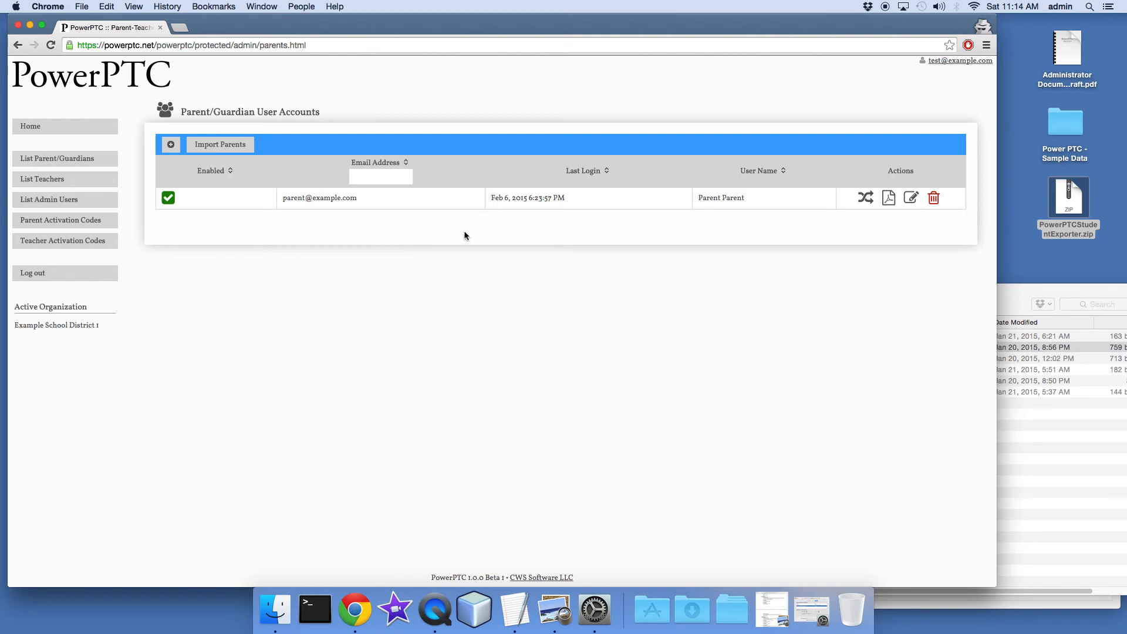
{"action": "left_click", "coordinate": [911, 197]}
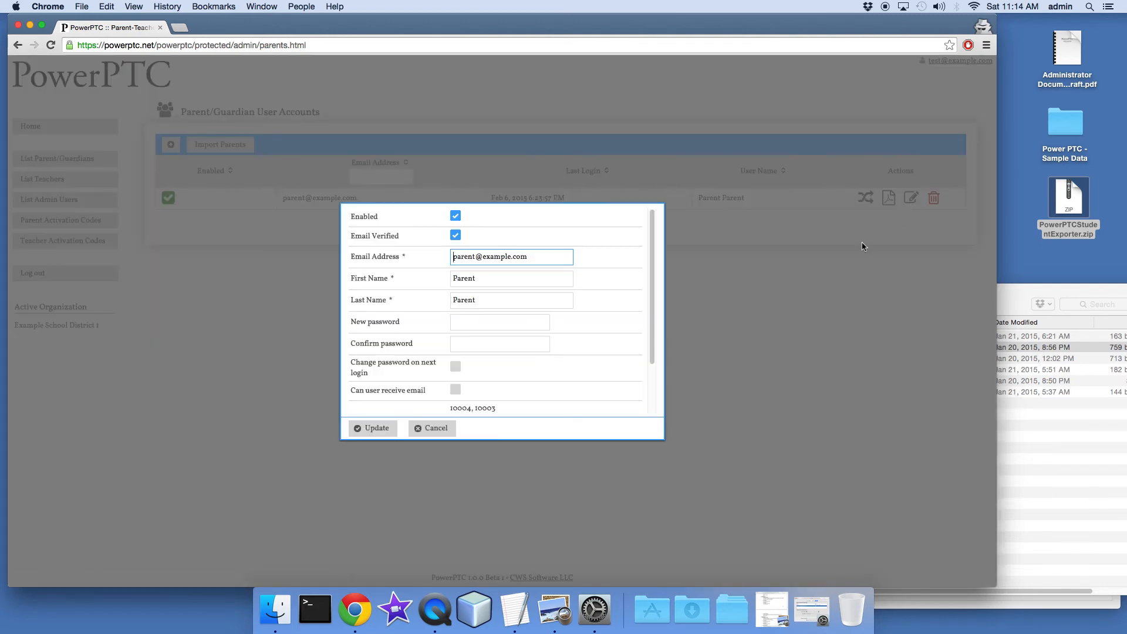
{"action": "scroll", "coordinate": [608, 281], "scroll_direction": "down", "scroll_amount": 3}
{"action": "left_click_drag", "start_coordinate": [446, 350], "coordinate": [511, 346]}
{"action": "double_click", "coordinate": [457, 348]}
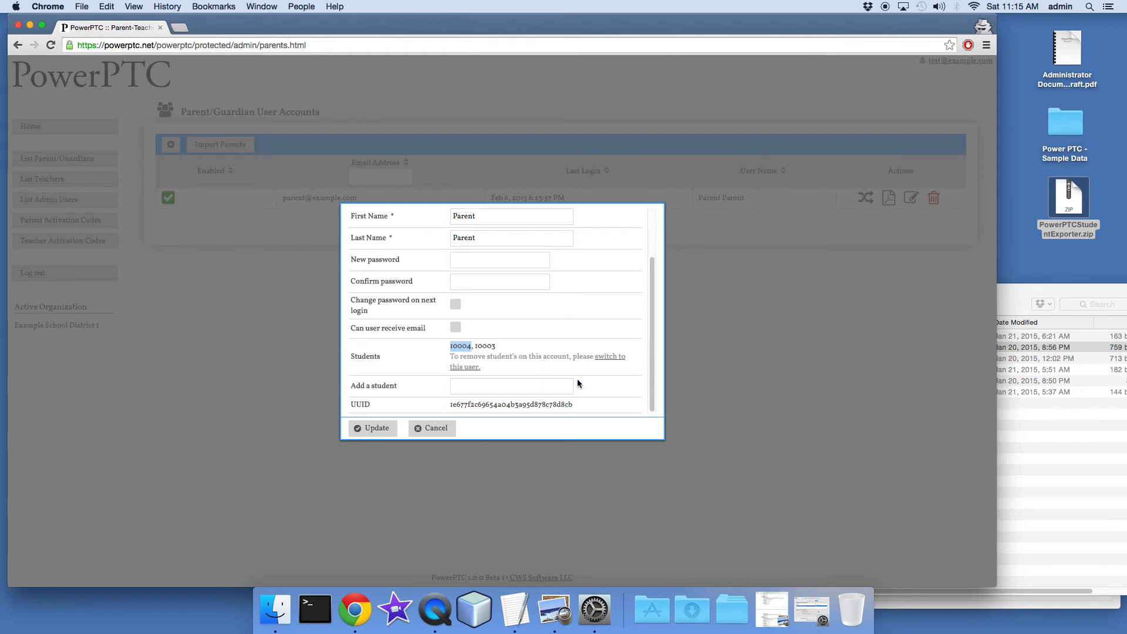
{"action": "left_click", "coordinate": [439, 429]}
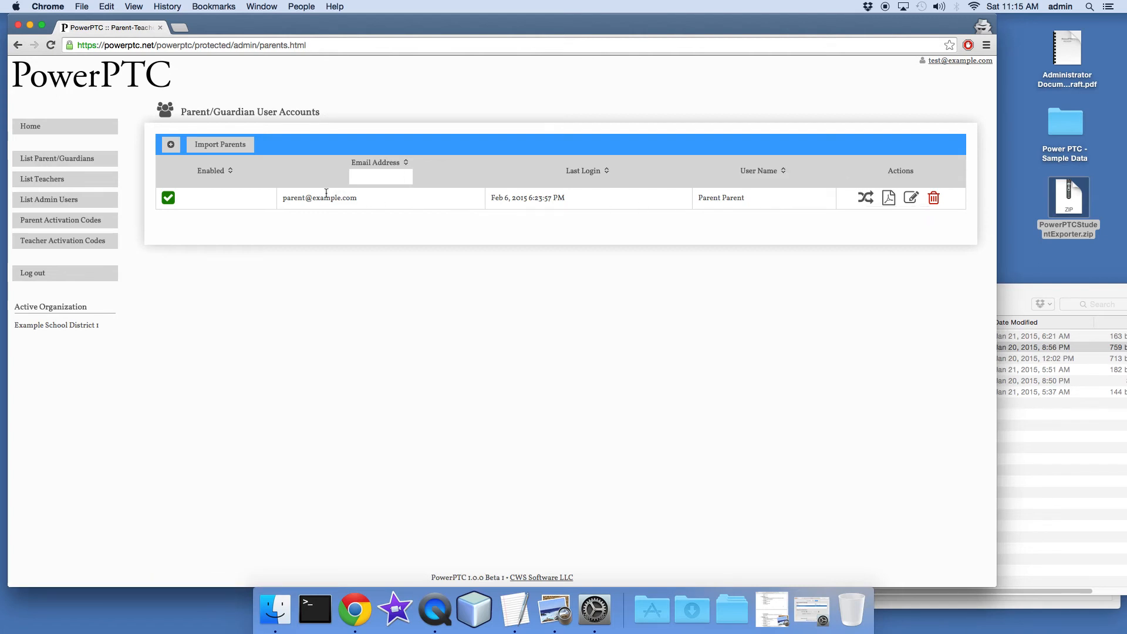
Impersonate the parent user and make the second listed student the active student
{"action": "left_click", "coordinate": [864, 199]}
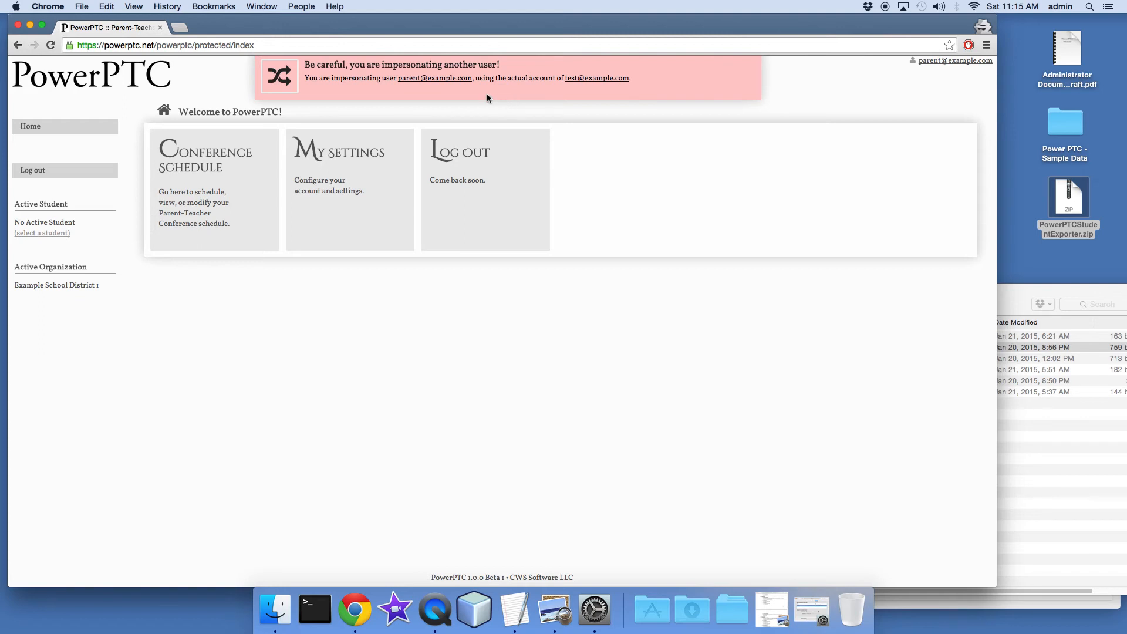
{"action": "left_click", "coordinate": [34, 232]}
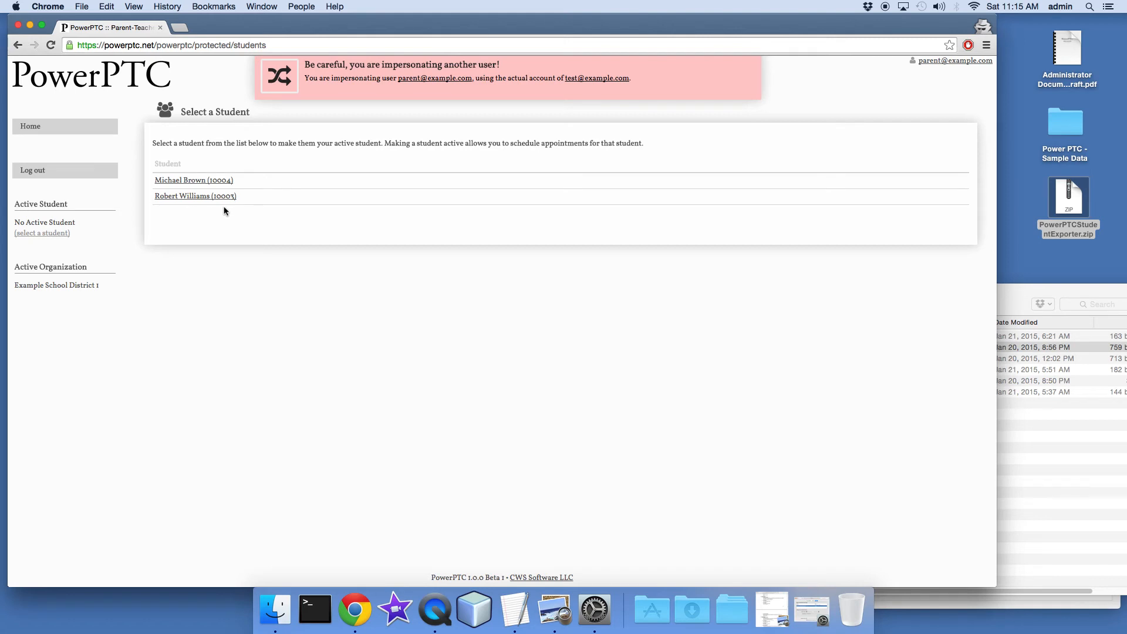
{"action": "left_click", "coordinate": [192, 197]}
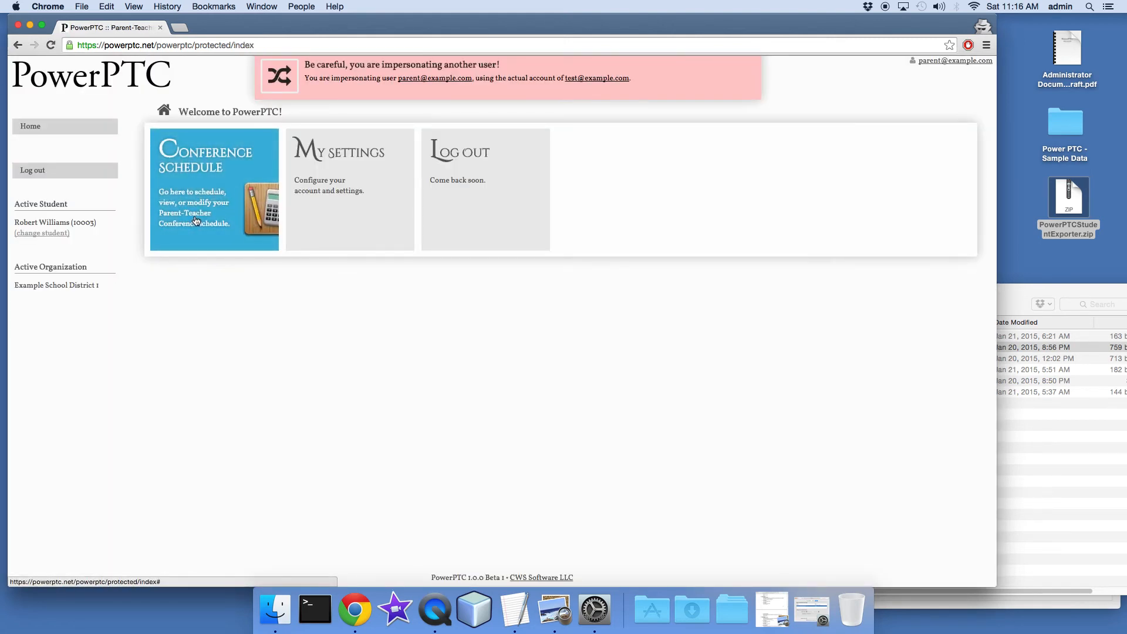
Open the student's conference schedule and choose Apr 30, 2015 with a 12:10 PM start time for the appointments
{"action": "left_click", "coordinate": [197, 220]}
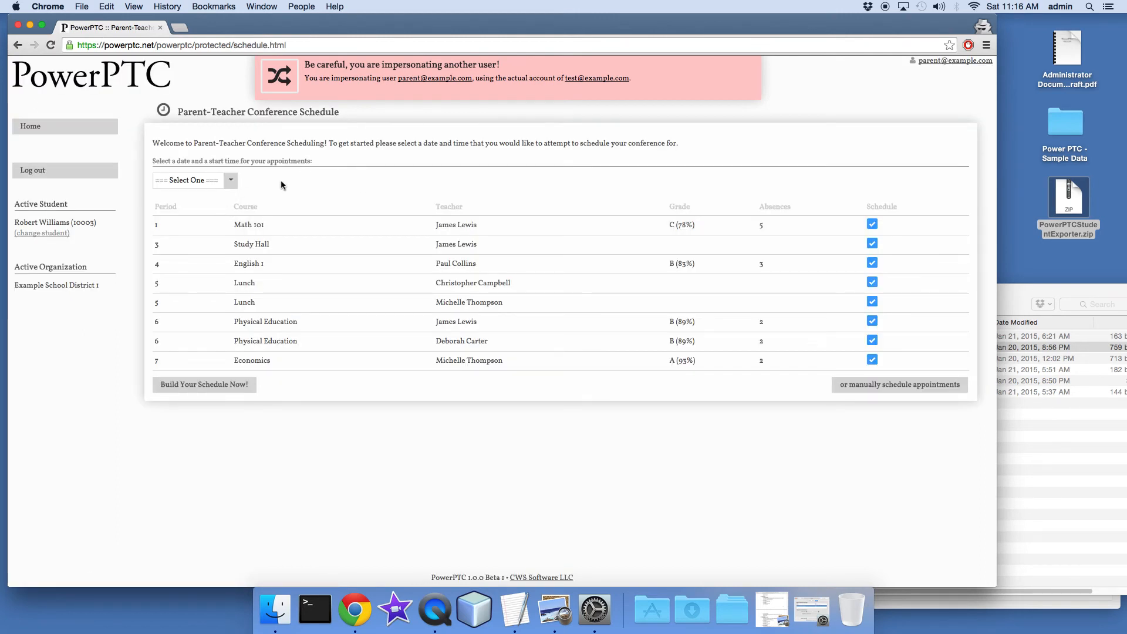
{"action": "left_click", "coordinate": [228, 181]}
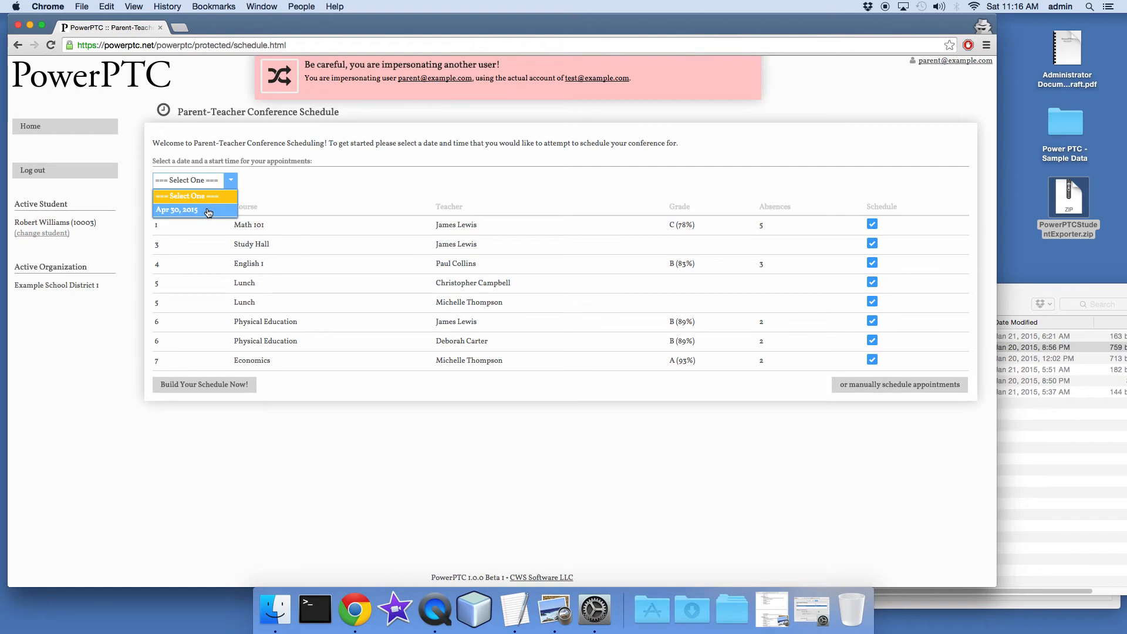
{"action": "left_click", "coordinate": [208, 210]}
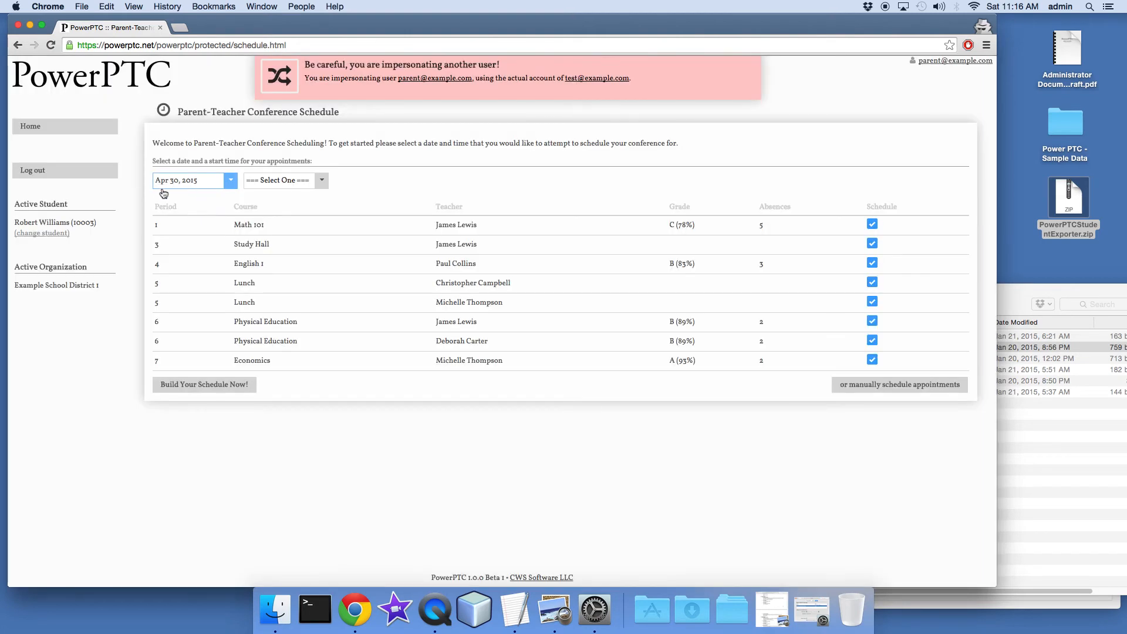
{"action": "left_click", "coordinate": [322, 183]}
{"action": "left_click", "coordinate": [325, 186]}
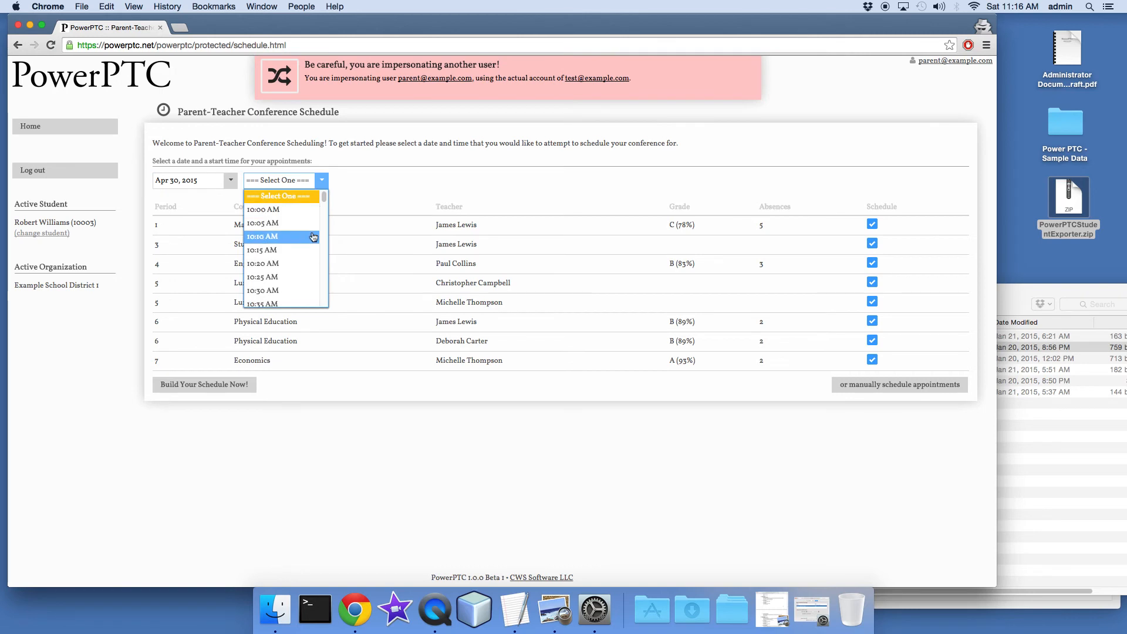
{"action": "scroll", "coordinate": [312, 235], "scroll_direction": "down", "scroll_amount": 15}
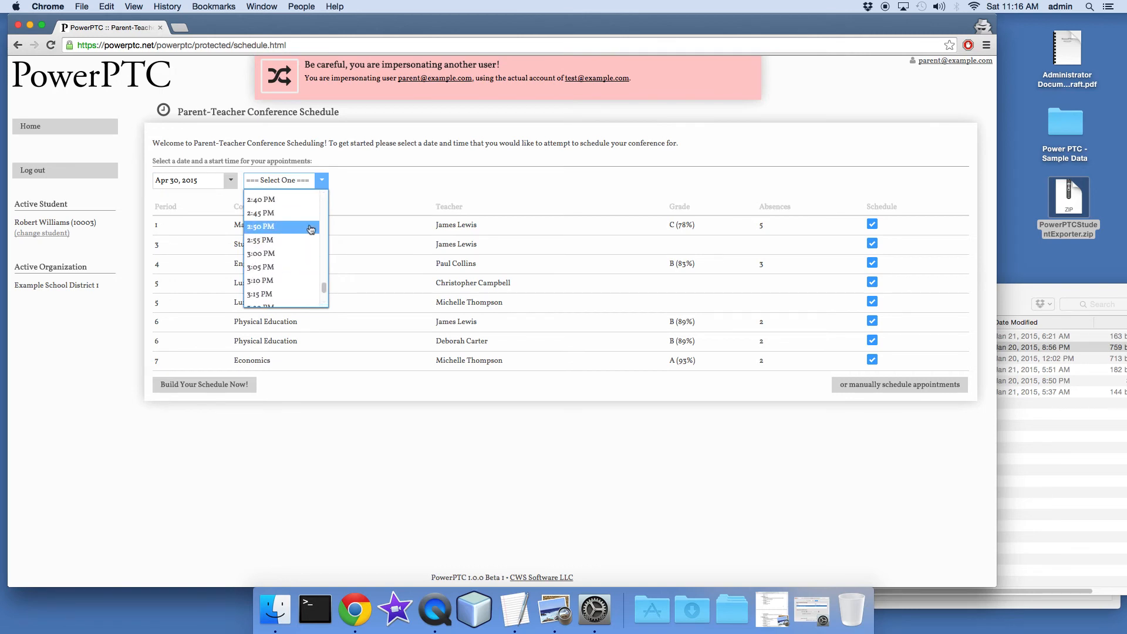
{"action": "scroll", "coordinate": [311, 231], "scroll_direction": "up", "scroll_amount": 6}
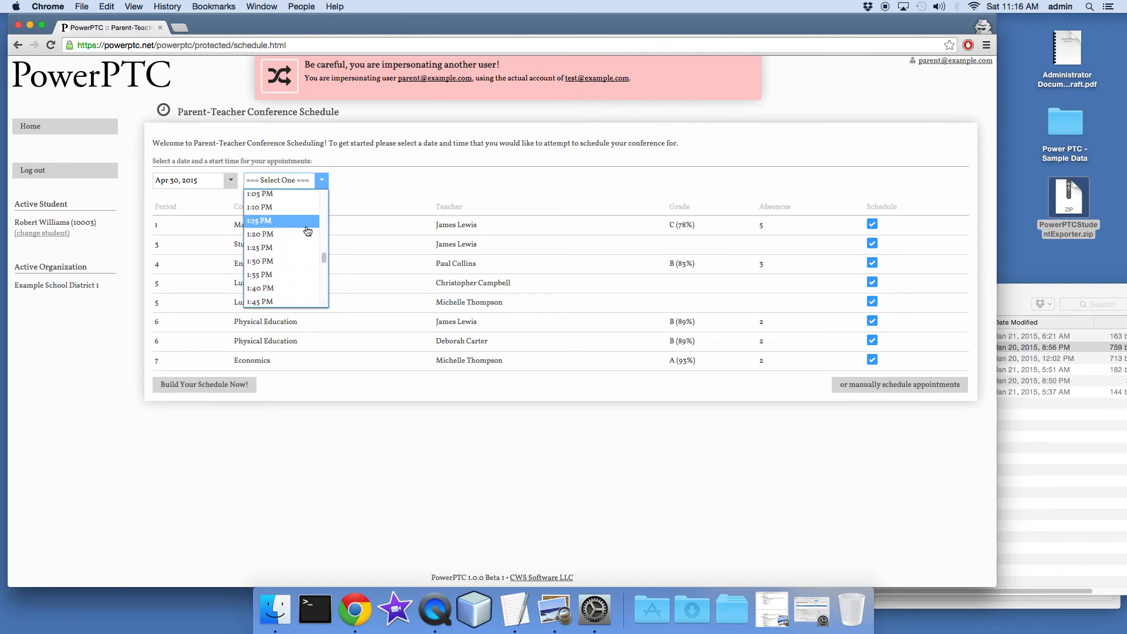
{"action": "scroll", "coordinate": [306, 232], "scroll_direction": "up", "scroll_amount": 3}
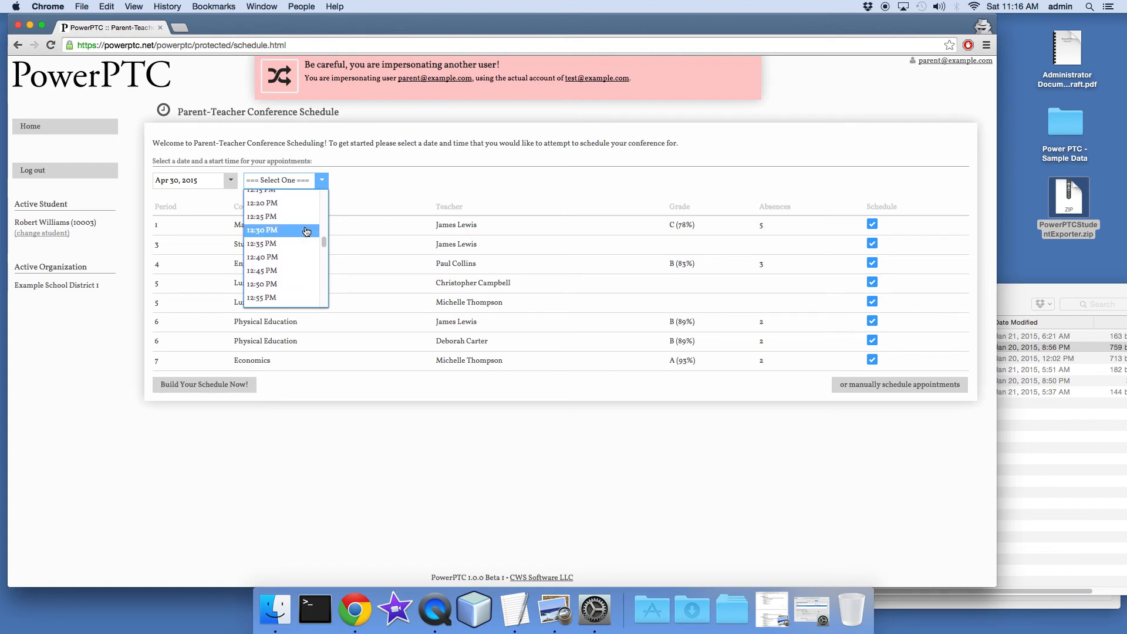
{"action": "scroll", "coordinate": [291, 229], "scroll_direction": "up", "scroll_amount": 2}
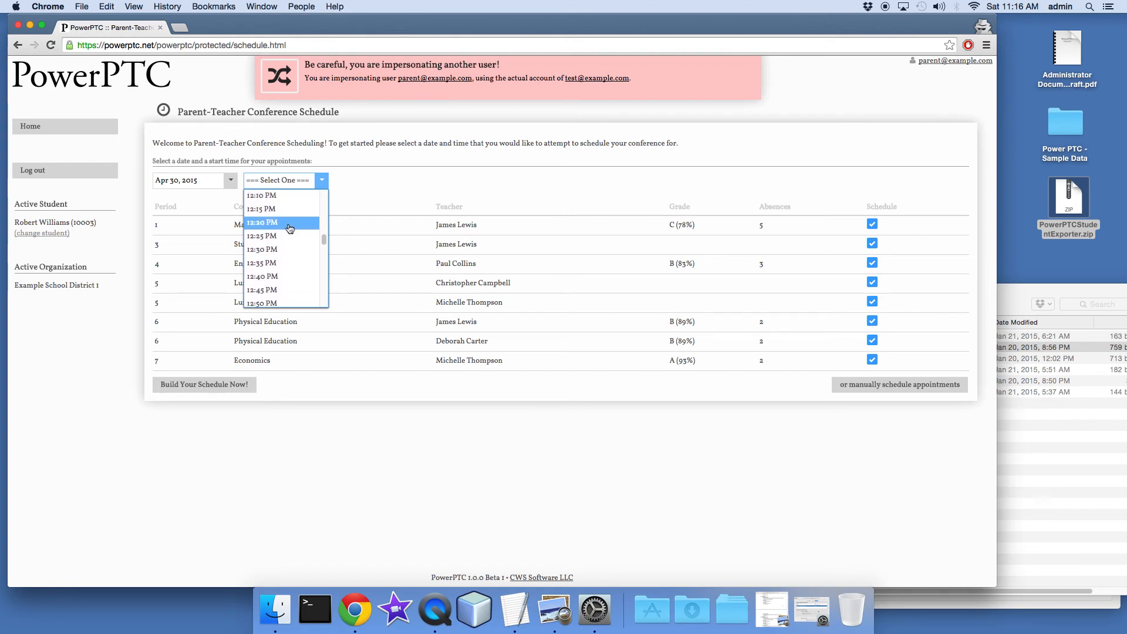
{"action": "scroll", "coordinate": [285, 218], "scroll_direction": "up", "scroll_amount": 1}
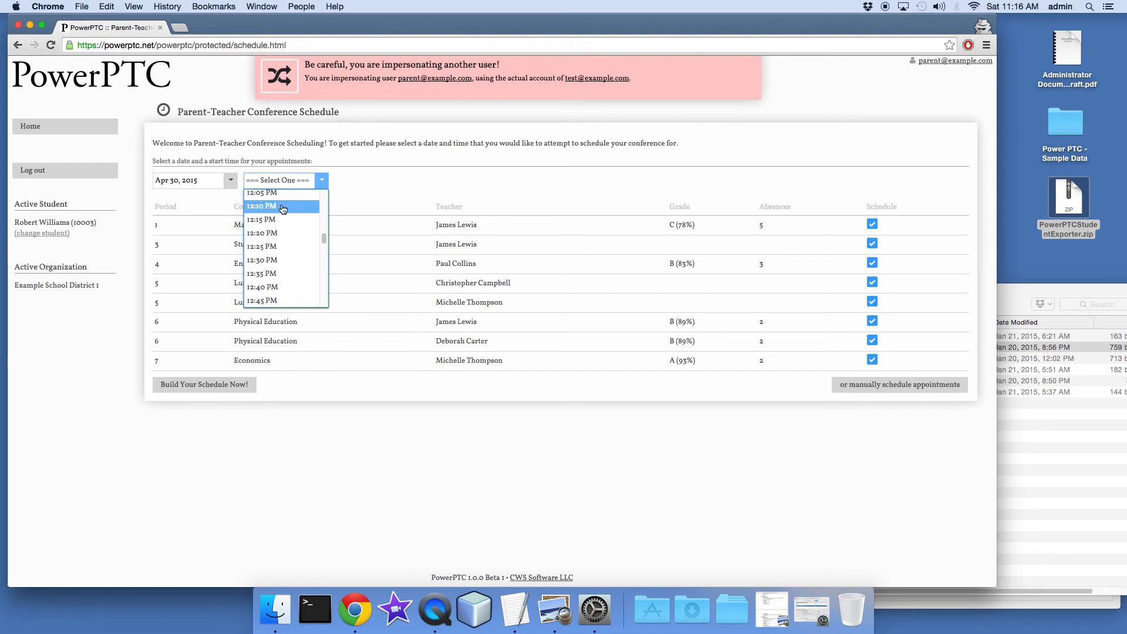
{"action": "left_click", "coordinate": [282, 207]}
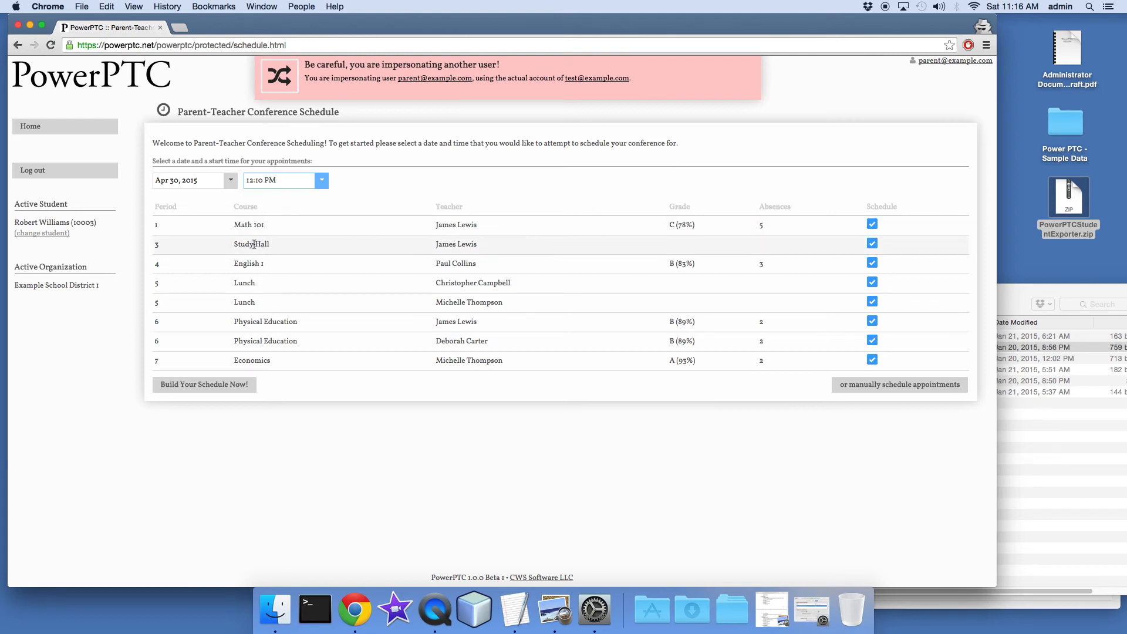
Exclude Study Hall and both Lunch courses from scheduling, and build the conference schedule for the remaining courses
{"action": "left_click_drag", "start_coordinate": [234, 244], "coordinate": [271, 245]}
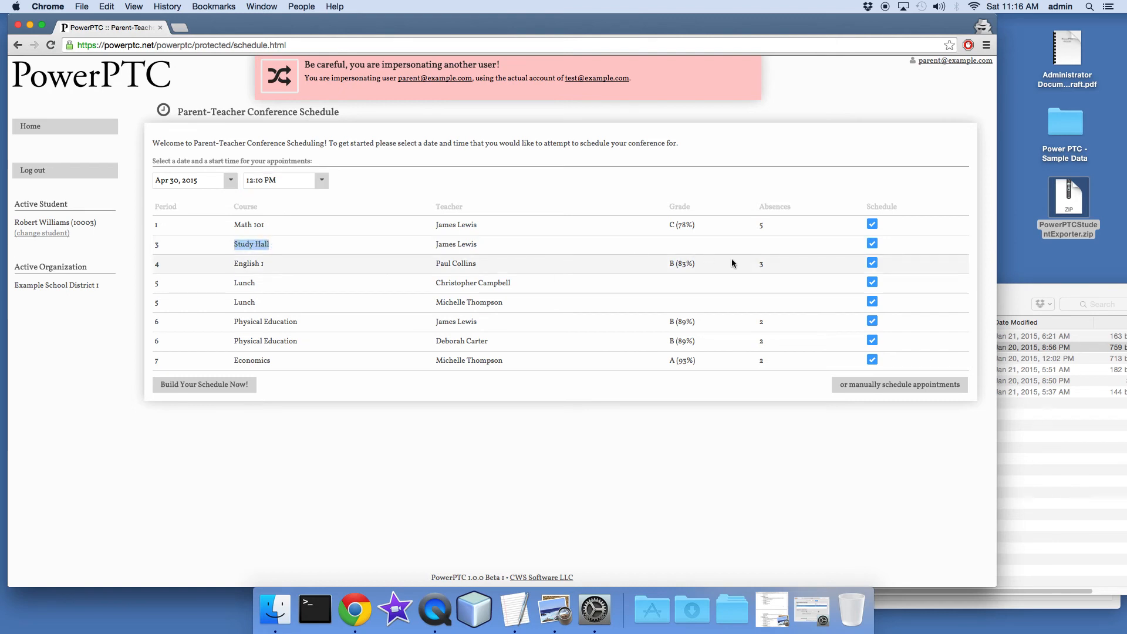
{"action": "left_click", "coordinate": [873, 244]}
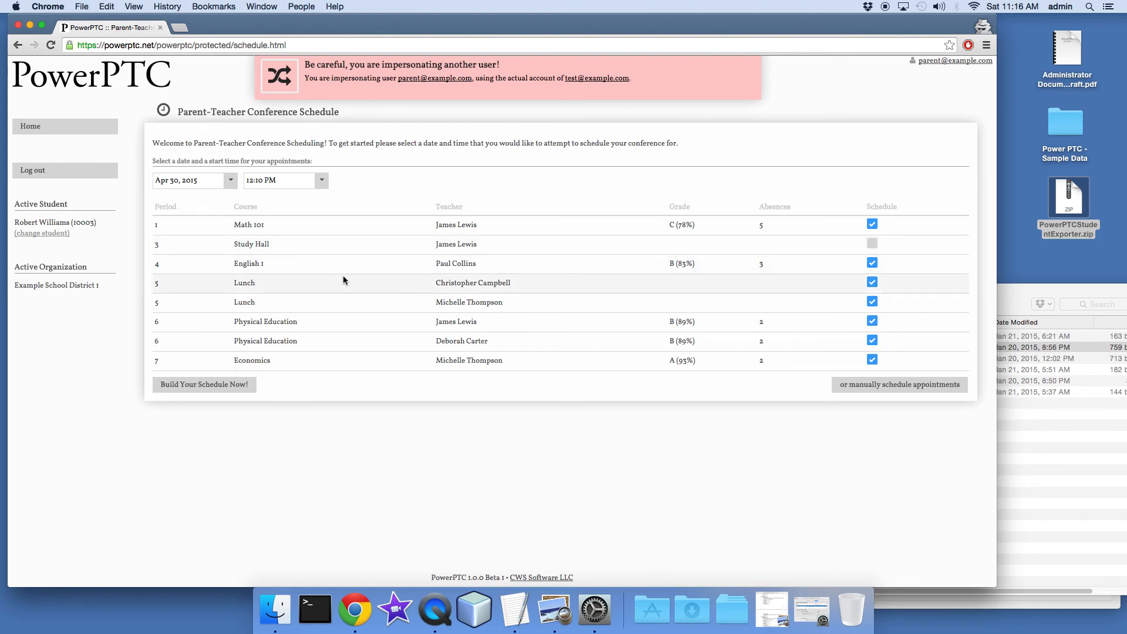
{"action": "left_click", "coordinate": [873, 283]}
{"action": "left_click", "coordinate": [873, 301]}
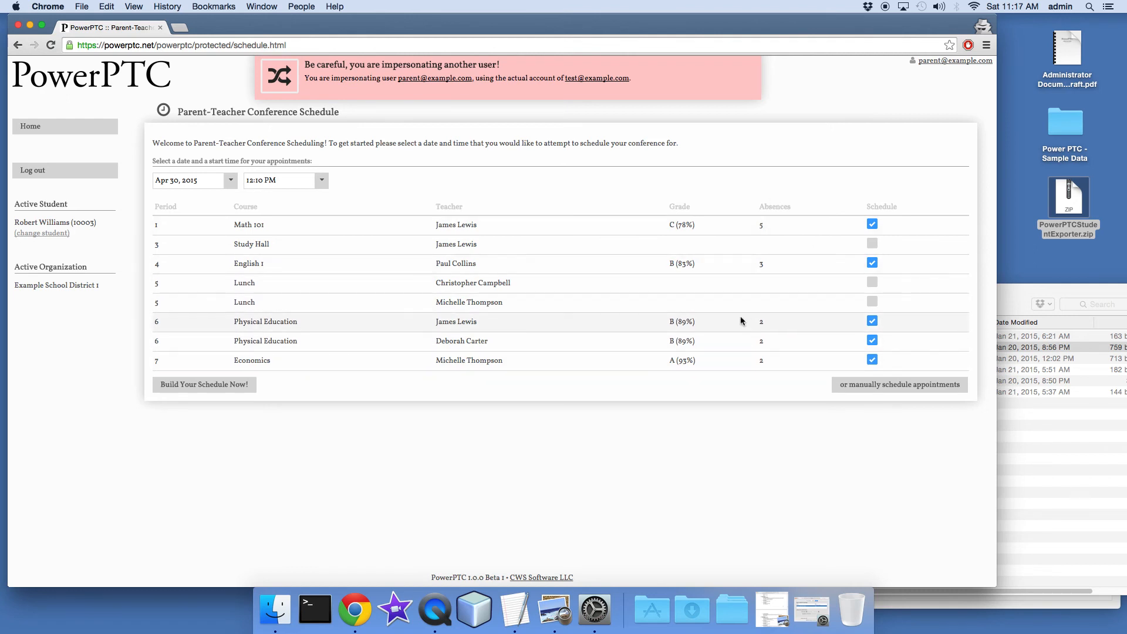
{"action": "left_click", "coordinate": [201, 387]}
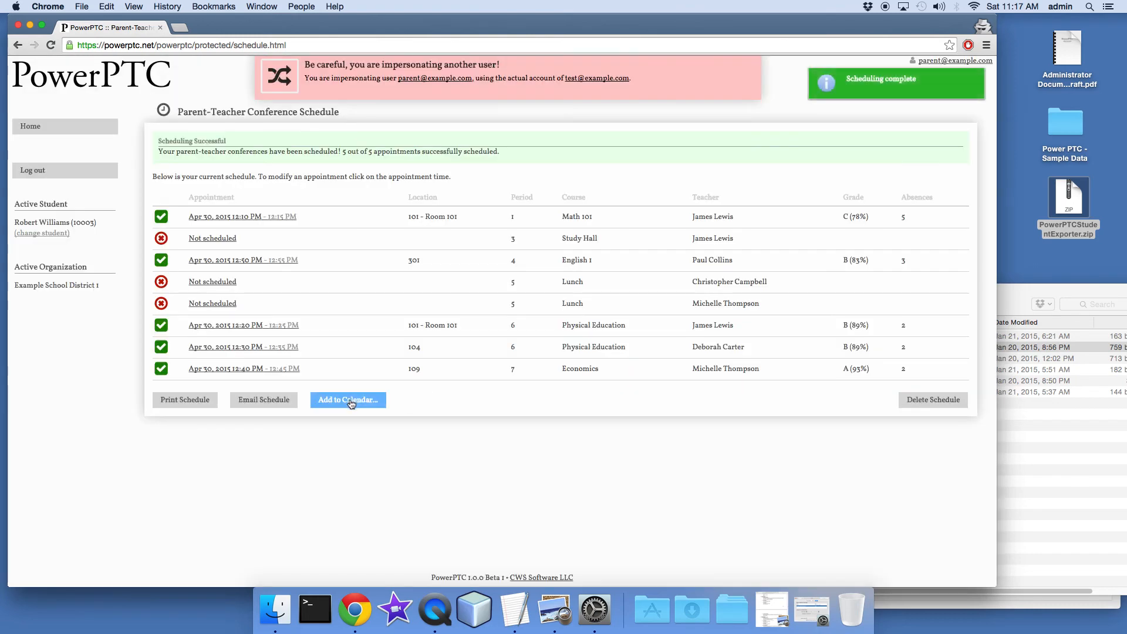
Review the scheduling result and the available calendar reminder options, leaving without adding the schedule to a calendar
{"action": "left_click_drag", "start_coordinate": [342, 151], "coordinate": [509, 156]}
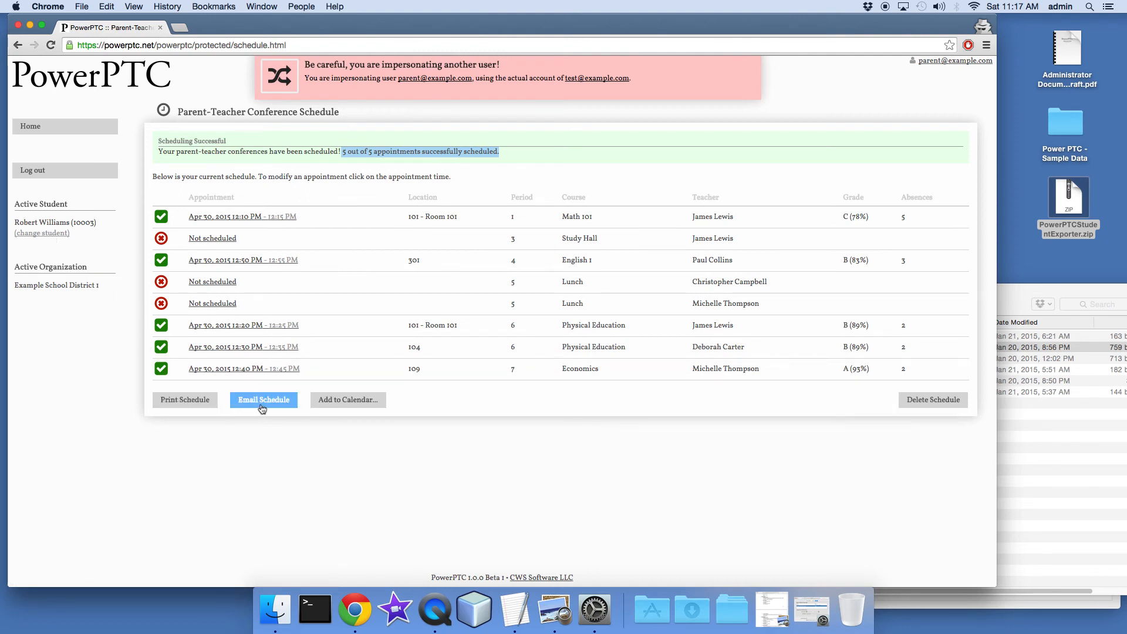
{"action": "left_click", "coordinate": [373, 403]}
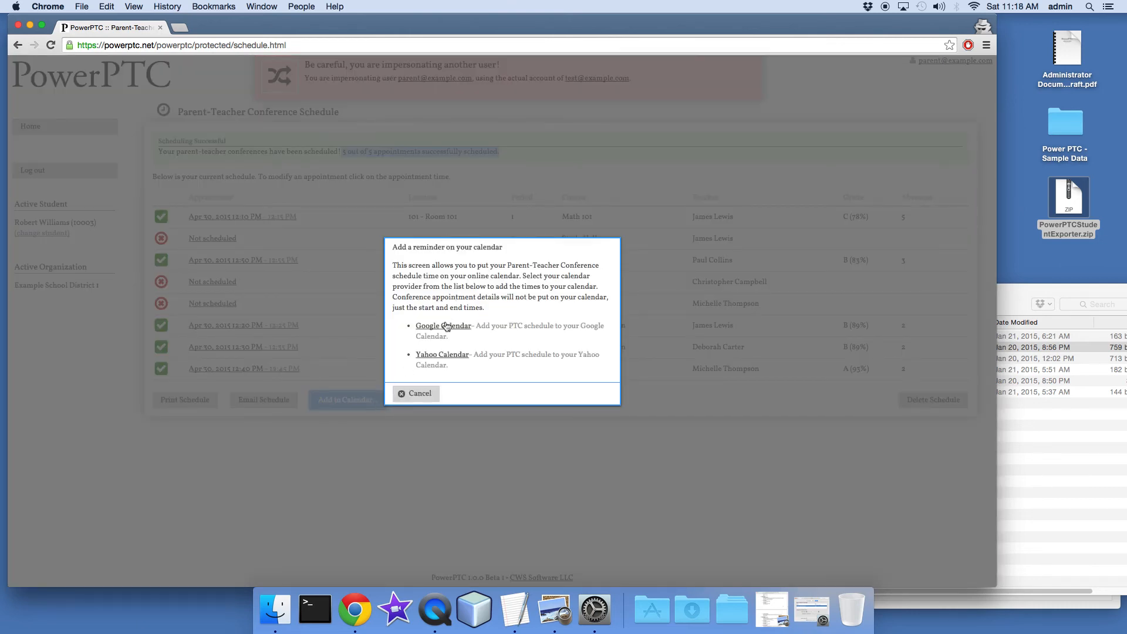
{"action": "left_click", "coordinate": [423, 393]}
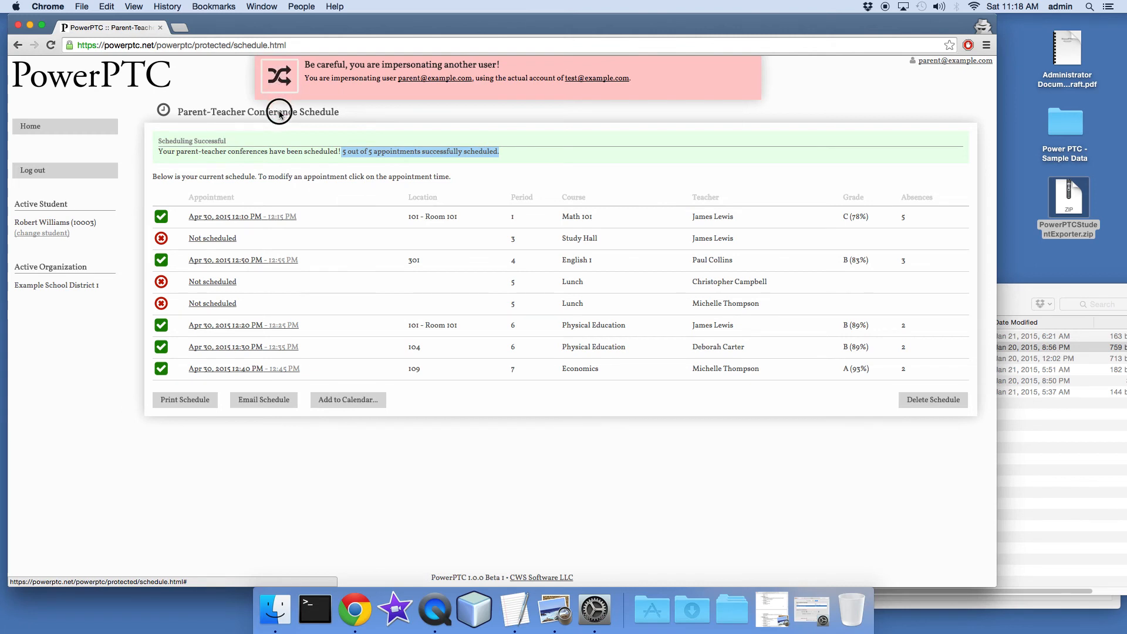
Stop impersonating the parent and go to the list of teacher user accounts
{"action": "left_click", "coordinate": [280, 77]}
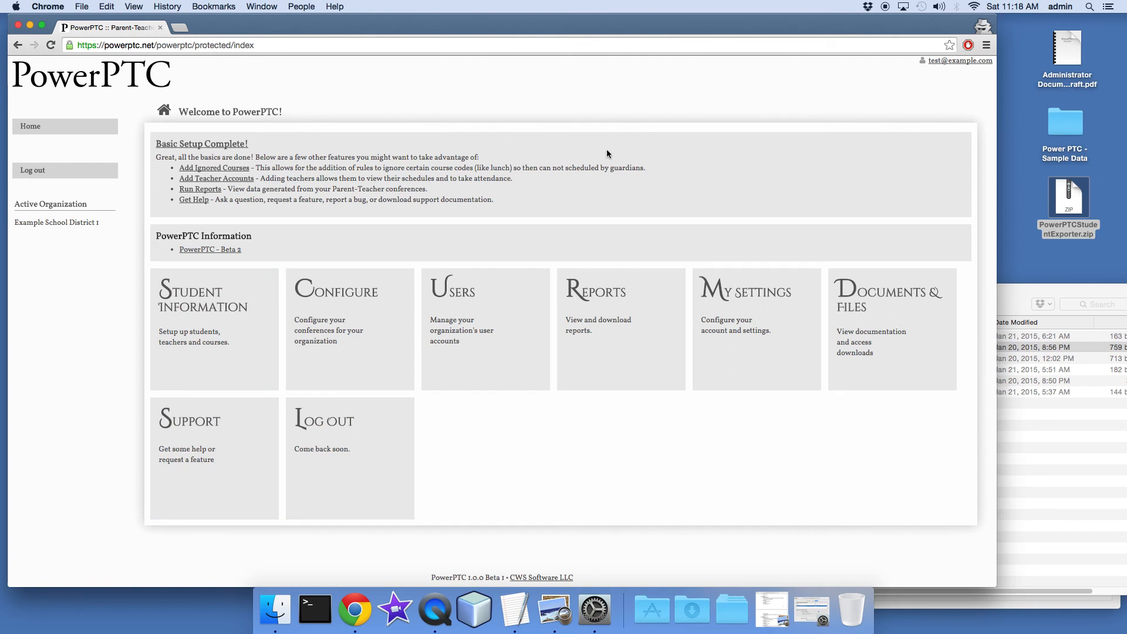
{"action": "left_click", "coordinate": [487, 314]}
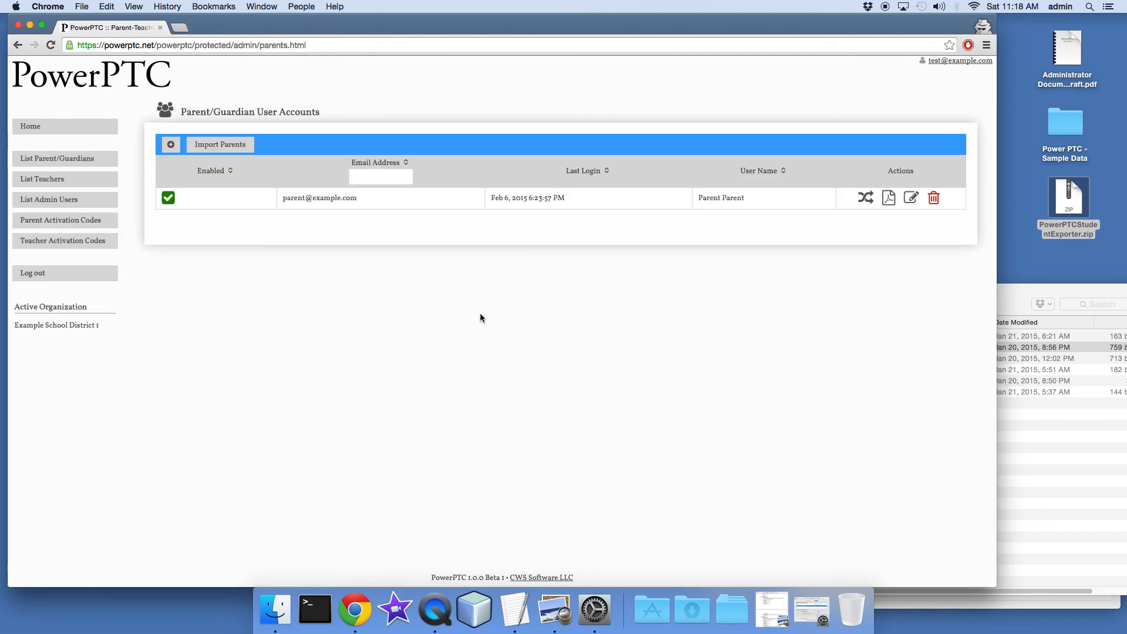
{"action": "left_click", "coordinate": [27, 180]}
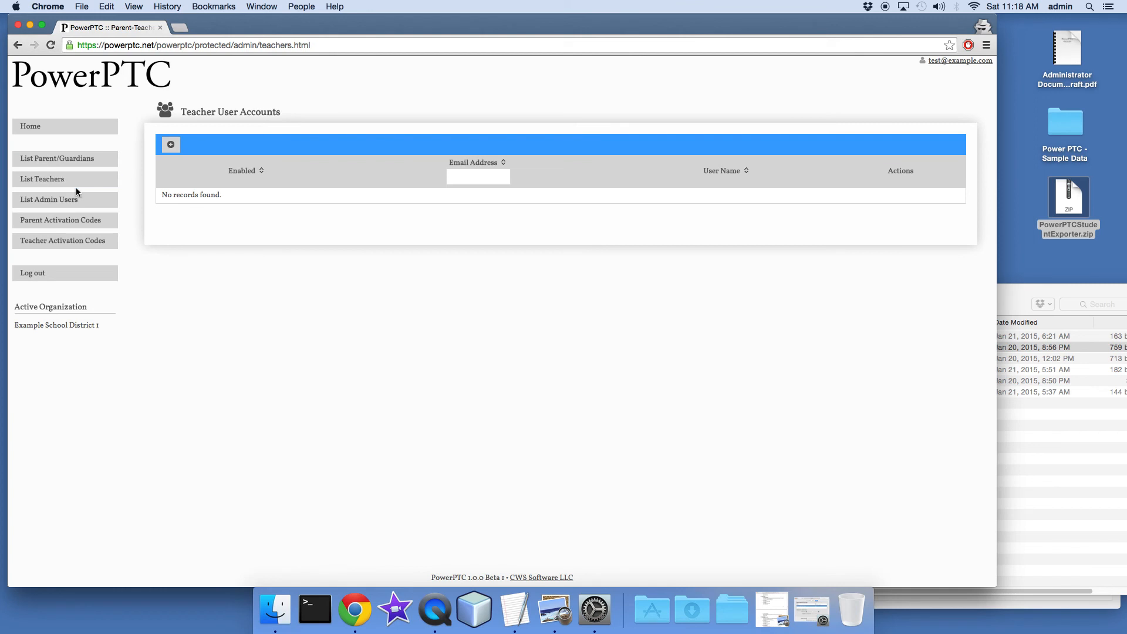
Start a new teacher user account and enter the teacher's e-mail address, first name and last name
{"action": "left_click", "coordinate": [171, 144]}
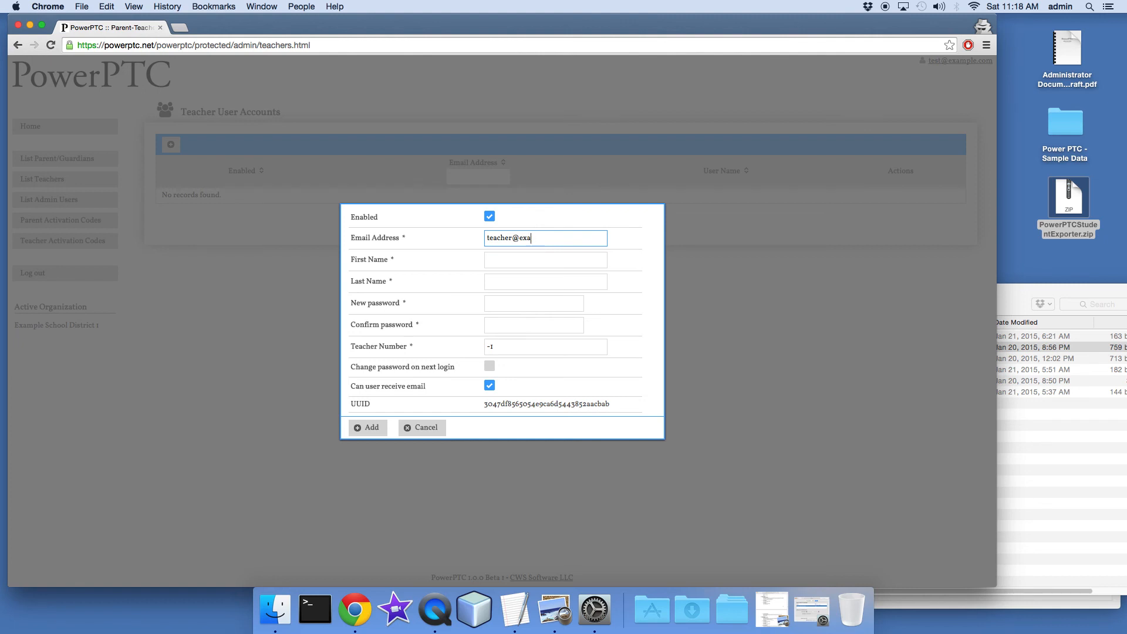
{"action": "type", "text": "teacher@example.com"}
{"action": "key", "text": "Tab"}
{"action": "type", "text": "Teacher"}
{"action": "key", "text": "Tab"}
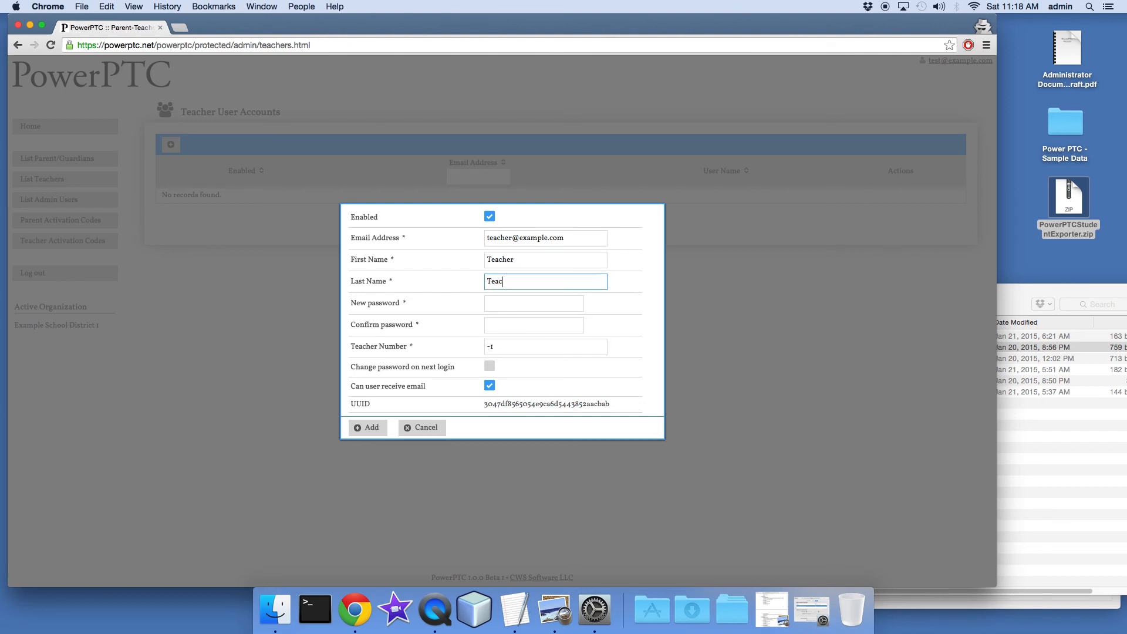
{"action": "type", "text": "Teacher"}
{"action": "key", "text": "Tab"}
Enter and confirm the account password, set the teacher number to 1, and add the teacher account
{"action": "type", "text": "teacher"}
{"action": "key", "text": "Tab"}
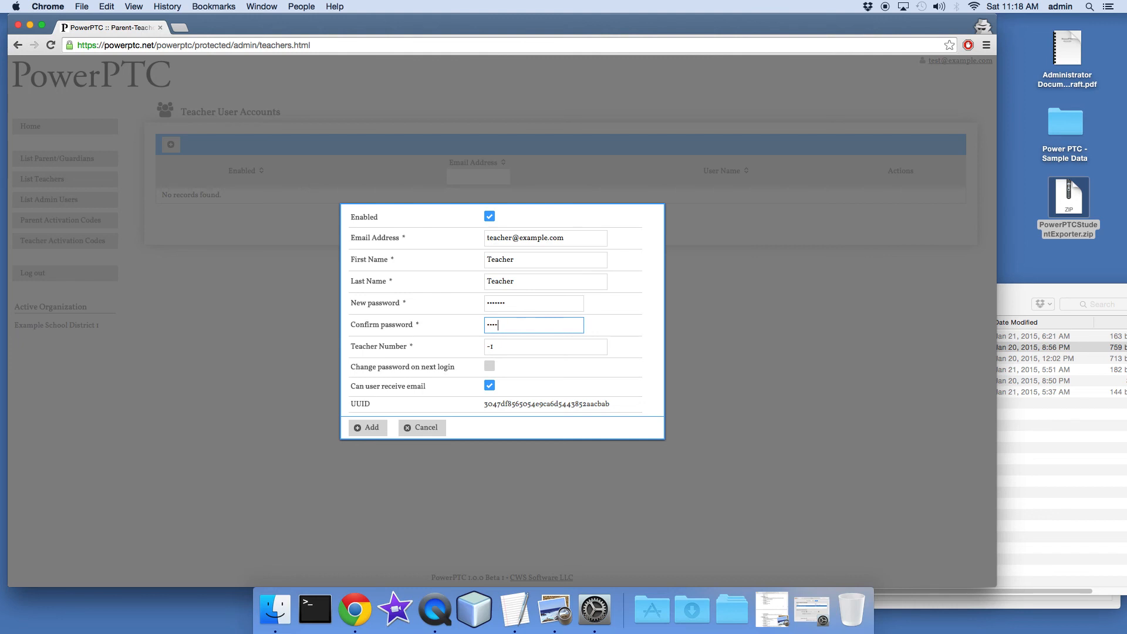
{"action": "type", "text": "teacher"}
{"action": "key", "text": "Tab"}
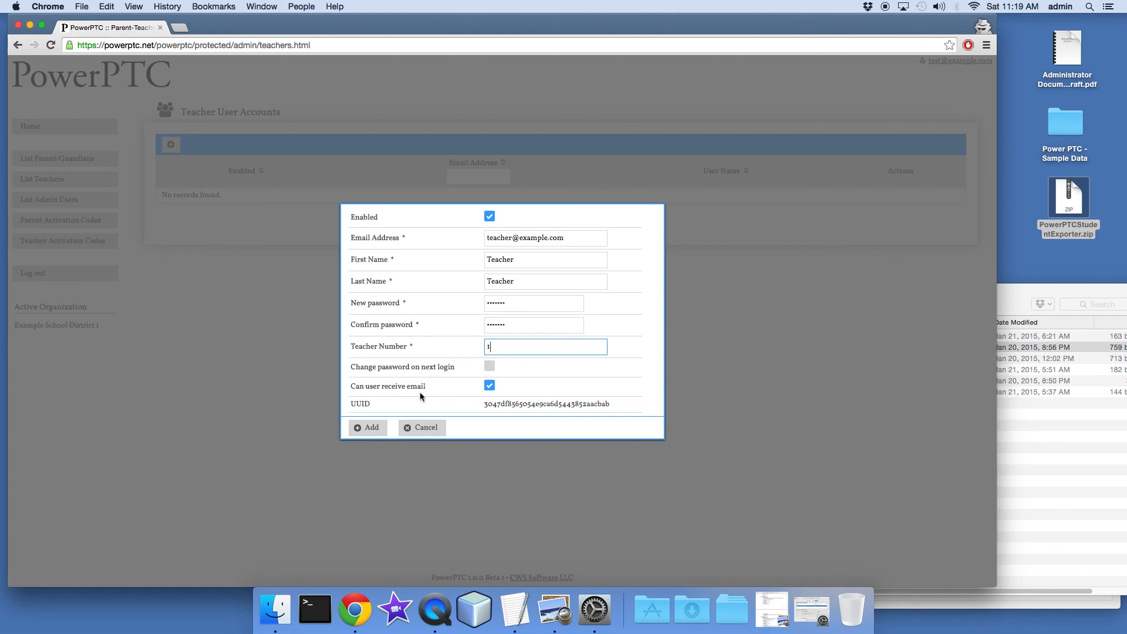
{"action": "type", "text": "1"}
{"action": "left_click", "coordinate": [379, 429]}
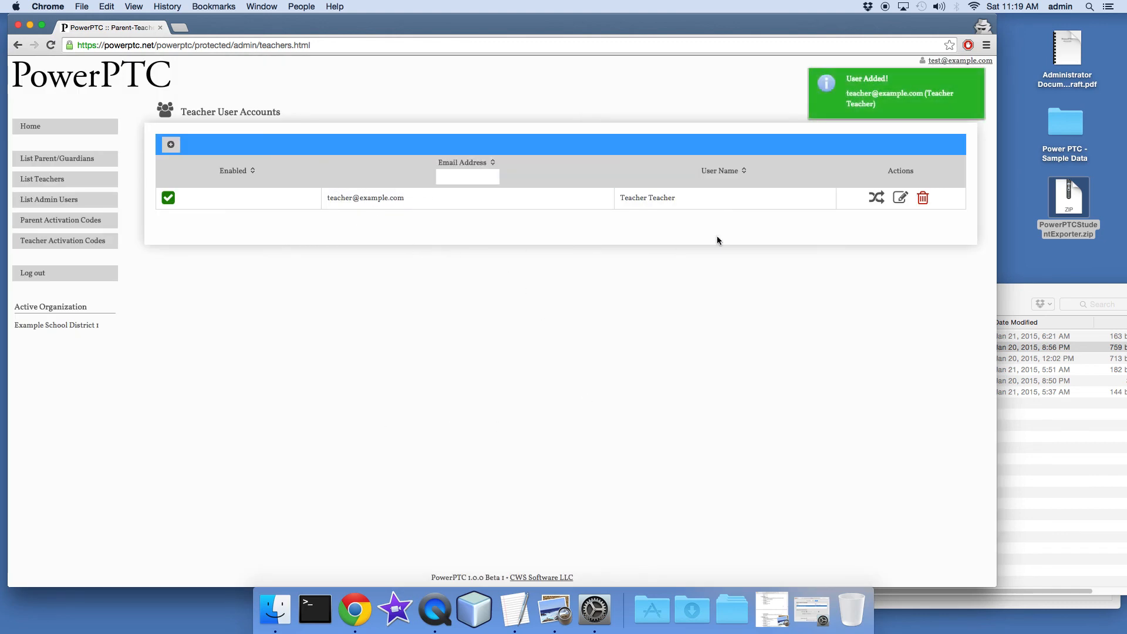
Impersonate the new teacher and open that teacher's conference schedule
{"action": "left_click", "coordinate": [877, 198]}
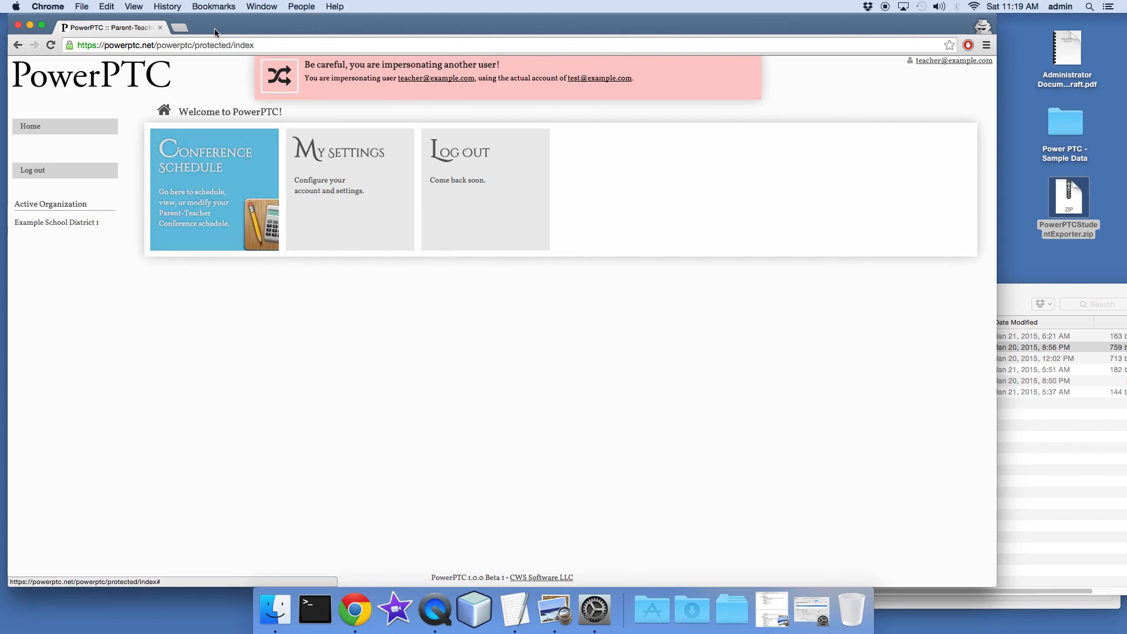
{"action": "left_click", "coordinate": [231, 169]}
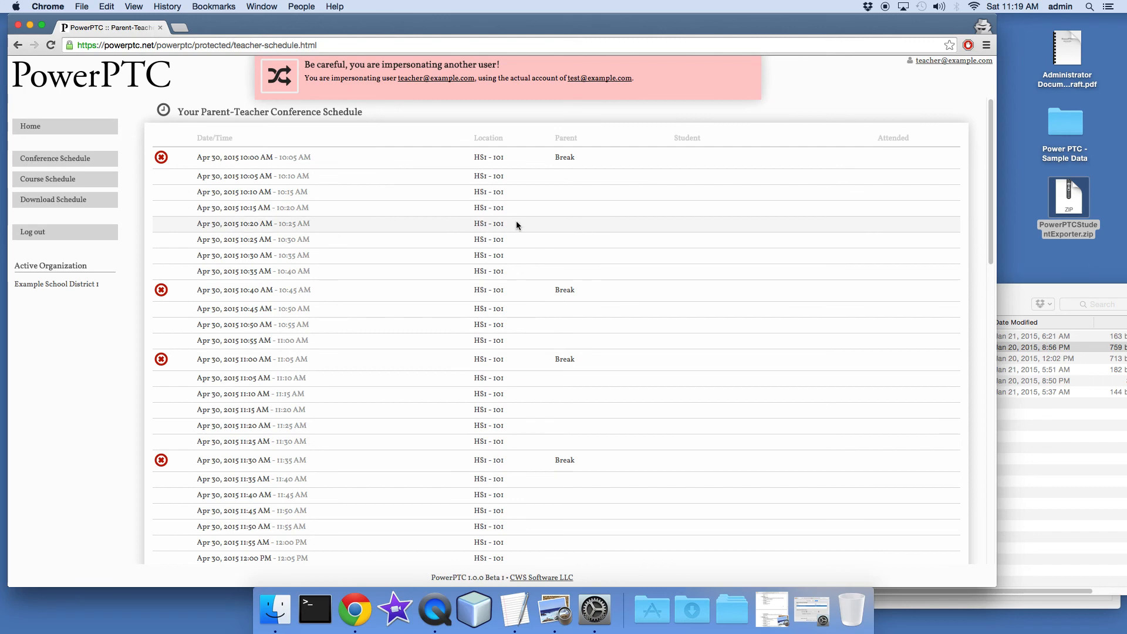
Examine the teacher's conference schedule for booked appointments, checking their times, students and courses
{"action": "scroll", "coordinate": [516, 223], "scroll_direction": "down", "scroll_amount": 3}
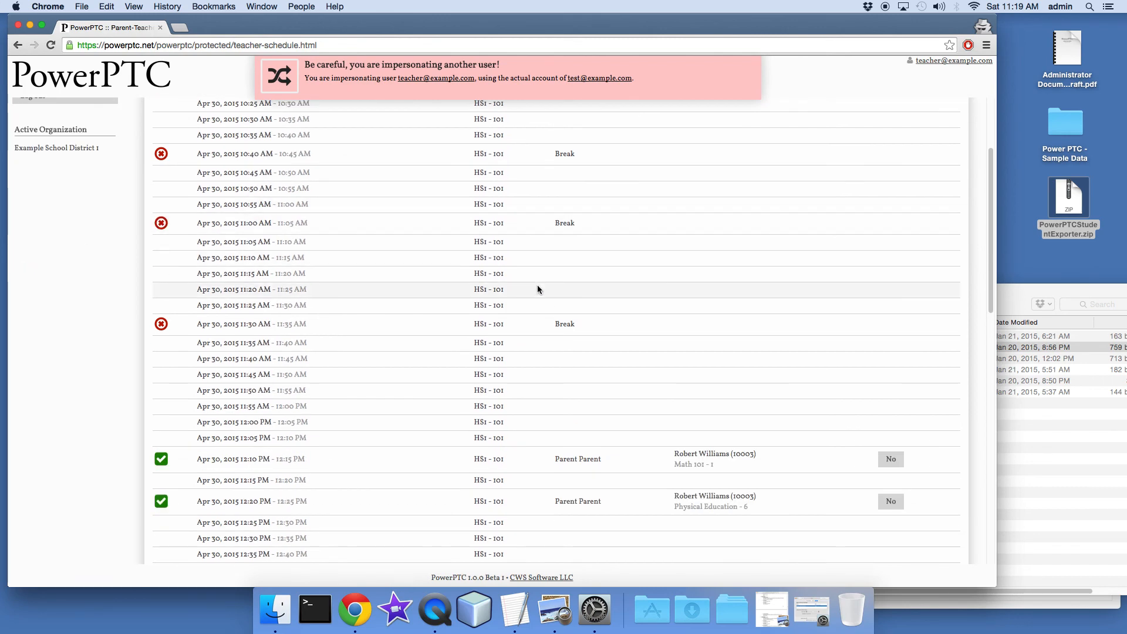
{"action": "scroll", "coordinate": [539, 285], "scroll_direction": "down", "scroll_amount": 6}
{"action": "scroll", "coordinate": [541, 288], "scroll_direction": "up", "scroll_amount": 10}
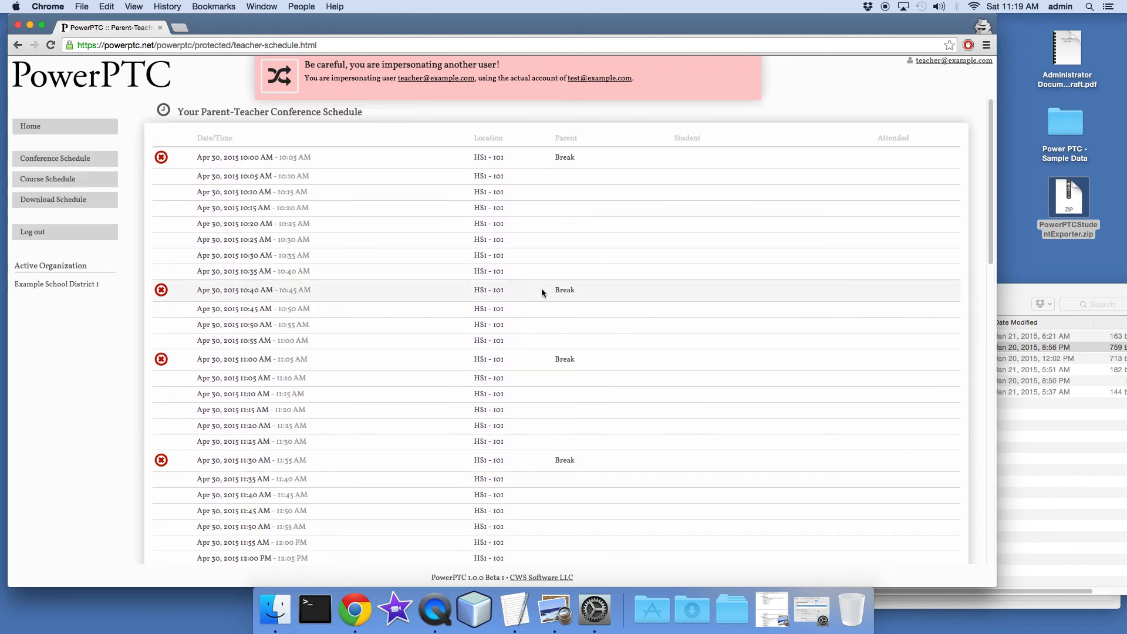
{"action": "scroll", "coordinate": [541, 288], "scroll_direction": "down", "scroll_amount": 3}
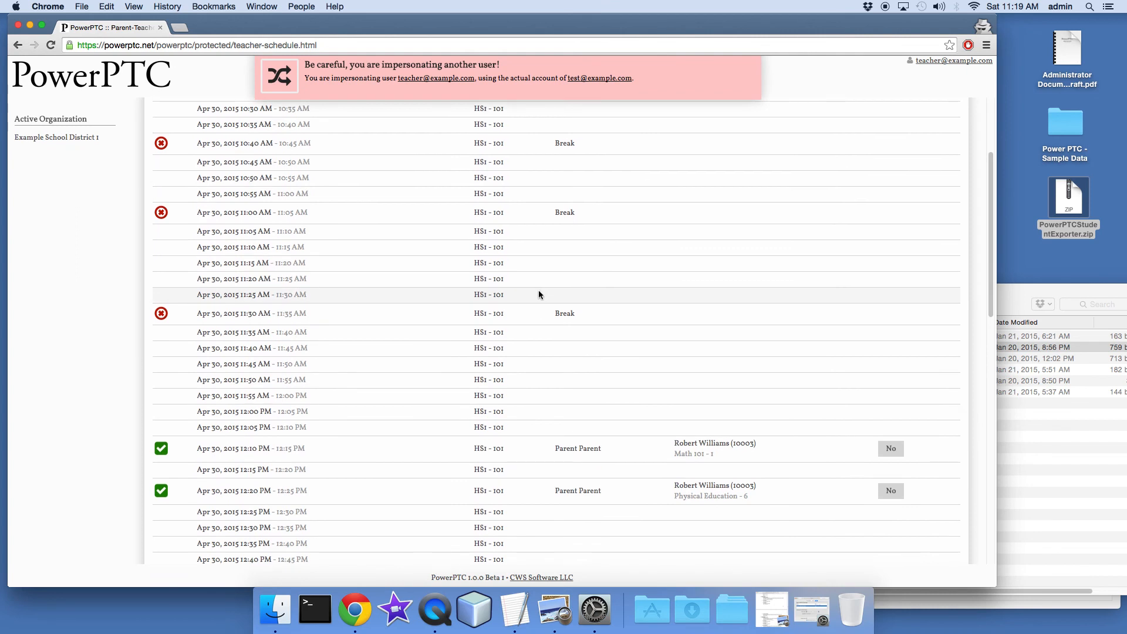
{"action": "left_click_drag", "start_coordinate": [276, 451], "coordinate": [310, 452]}
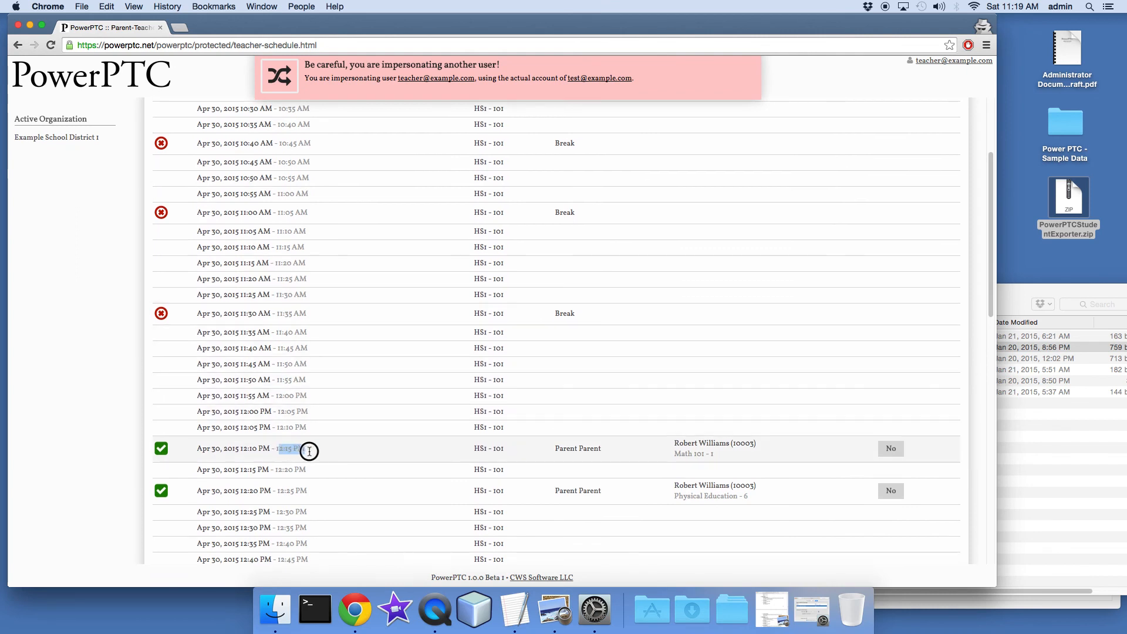
{"action": "left_click_drag", "start_coordinate": [280, 493], "coordinate": [300, 493]}
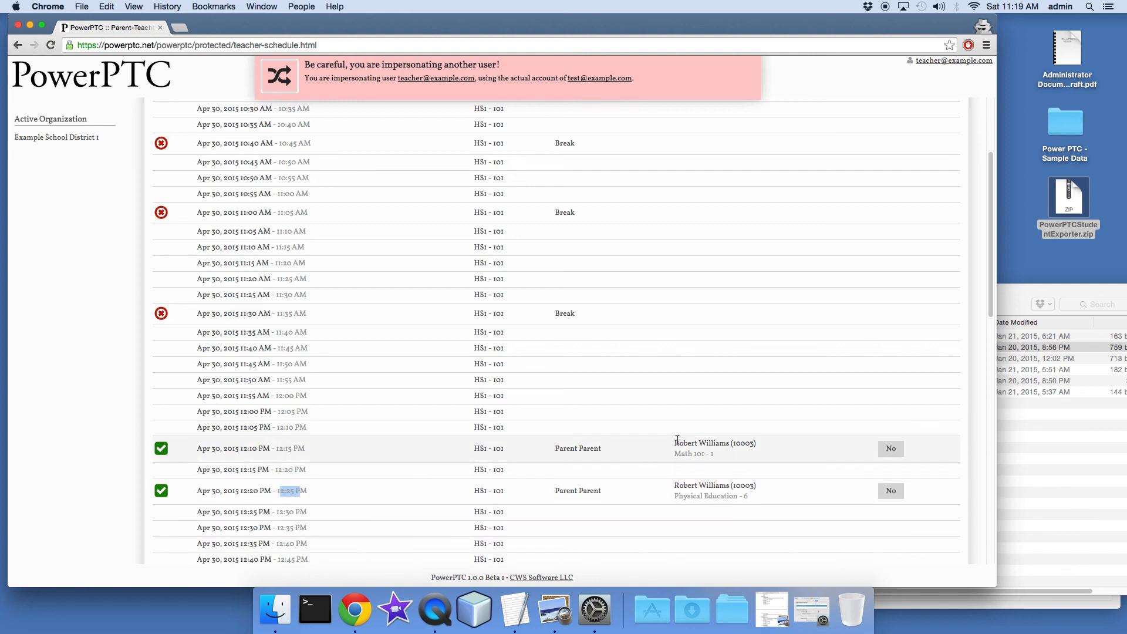
{"action": "left_click_drag", "start_coordinate": [674, 445], "coordinate": [714, 455]}
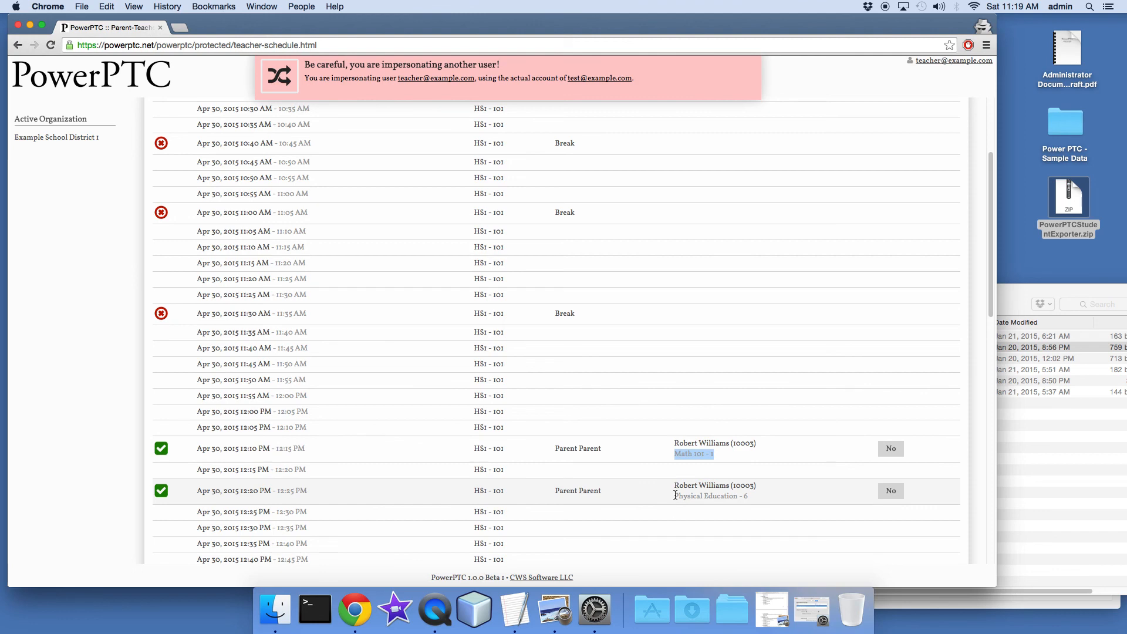
{"action": "left_click_drag", "start_coordinate": [681, 496], "coordinate": [742, 506]}
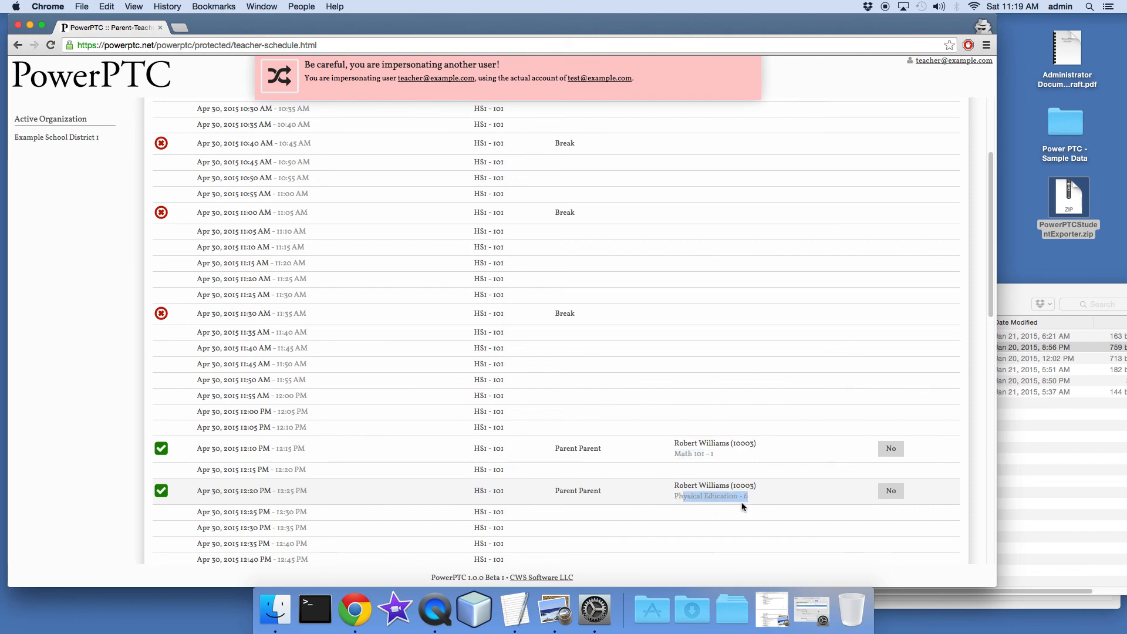
{"action": "scroll", "coordinate": [709, 482], "scroll_direction": "down", "scroll_amount": 6}
{"action": "scroll", "coordinate": [709, 482], "scroll_direction": "up", "scroll_amount": 9}
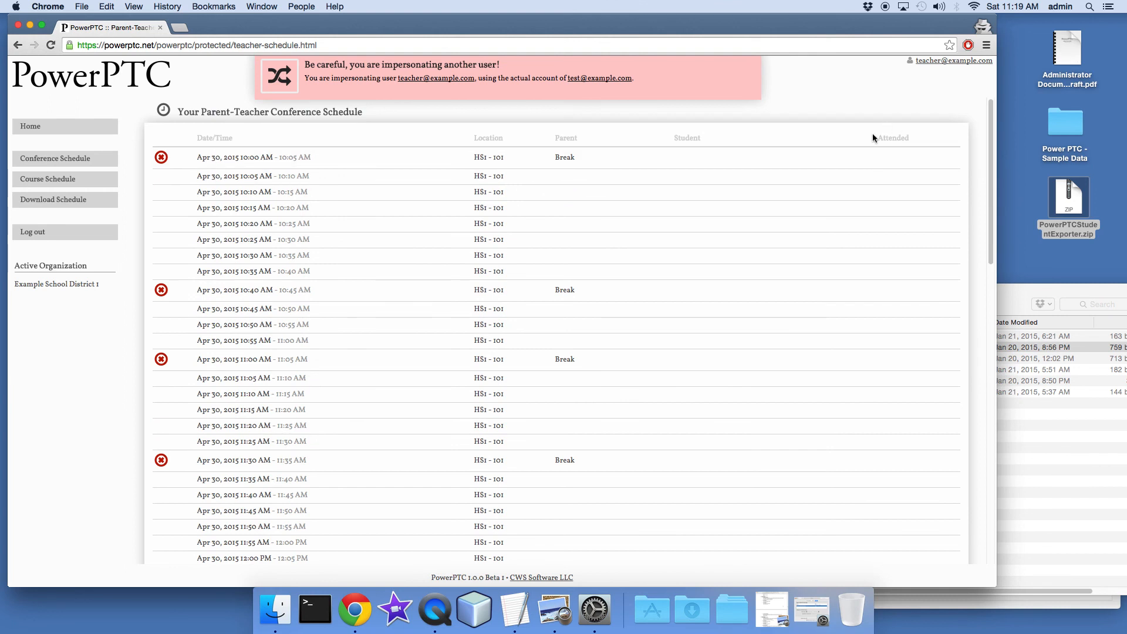
Try to mark the 12:10 PM Math 101 conference as attended in the teacher's schedule
{"action": "left_click_drag", "start_coordinate": [990, 148], "coordinate": [978, 274]}
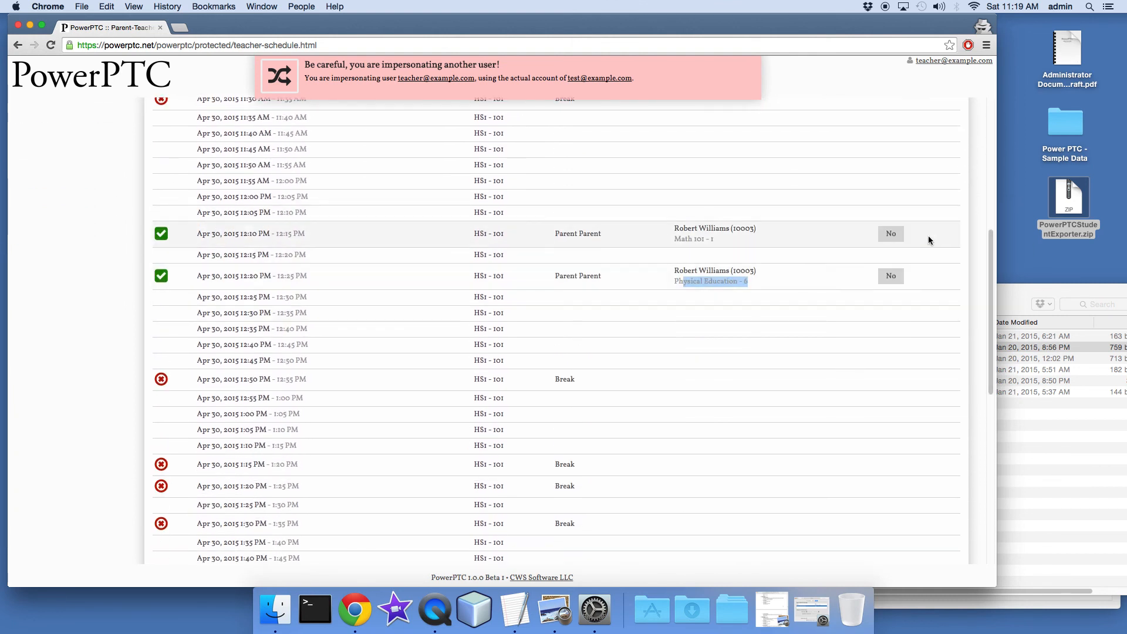
{"action": "left_click", "coordinate": [901, 240]}
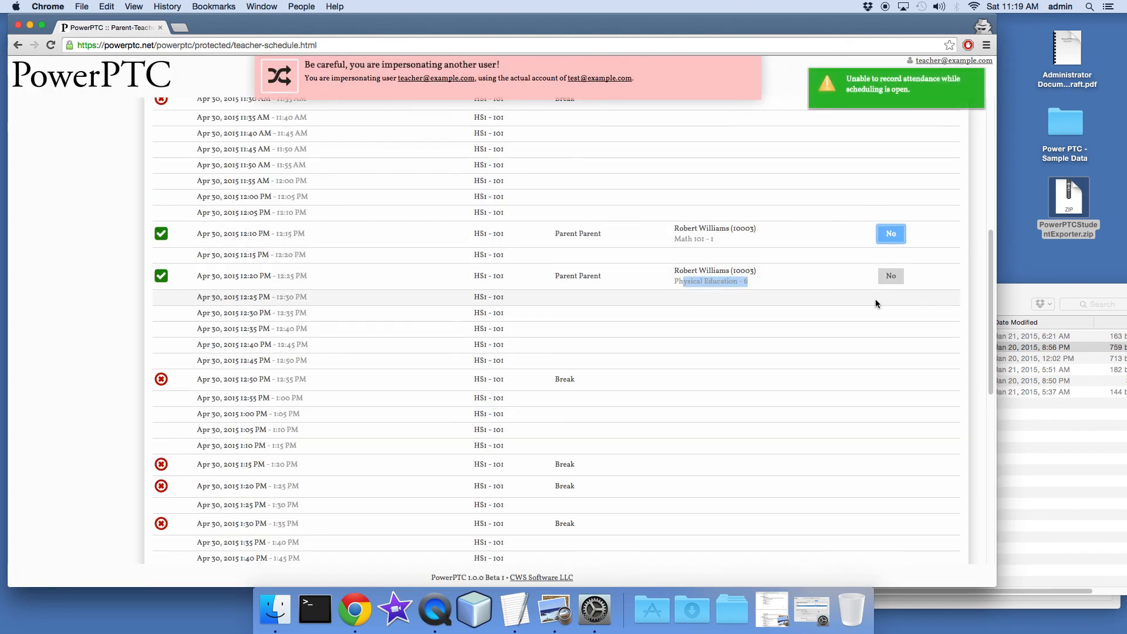
{"action": "left_click_drag", "start_coordinate": [847, 78], "coordinate": [912, 89]}
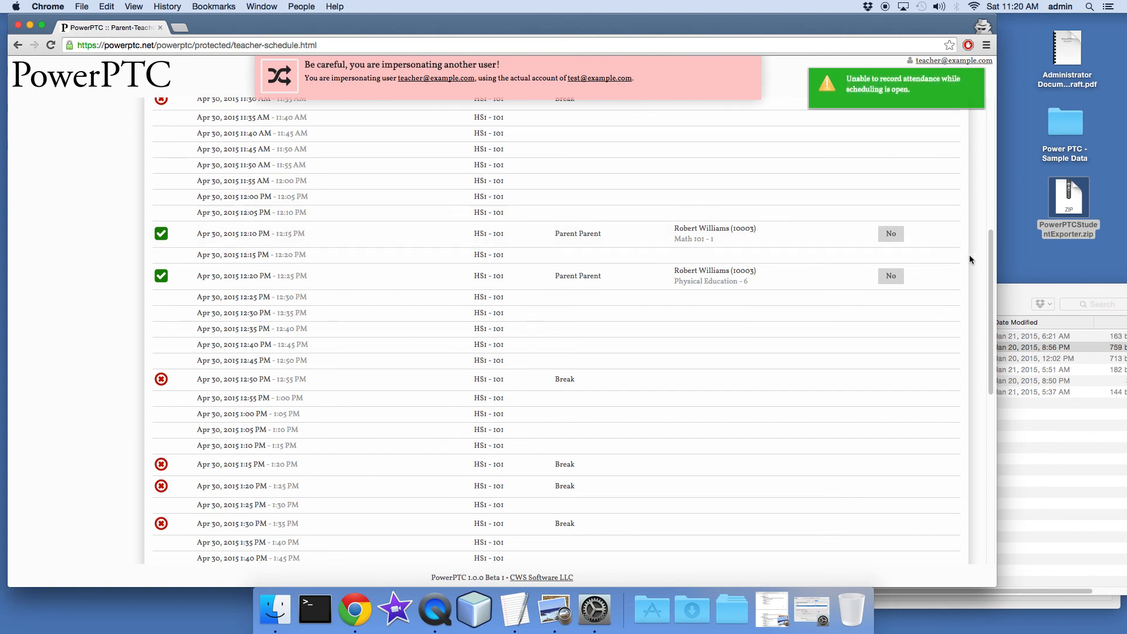
{"action": "left_click_drag", "start_coordinate": [988, 279], "coordinate": [989, 241]}
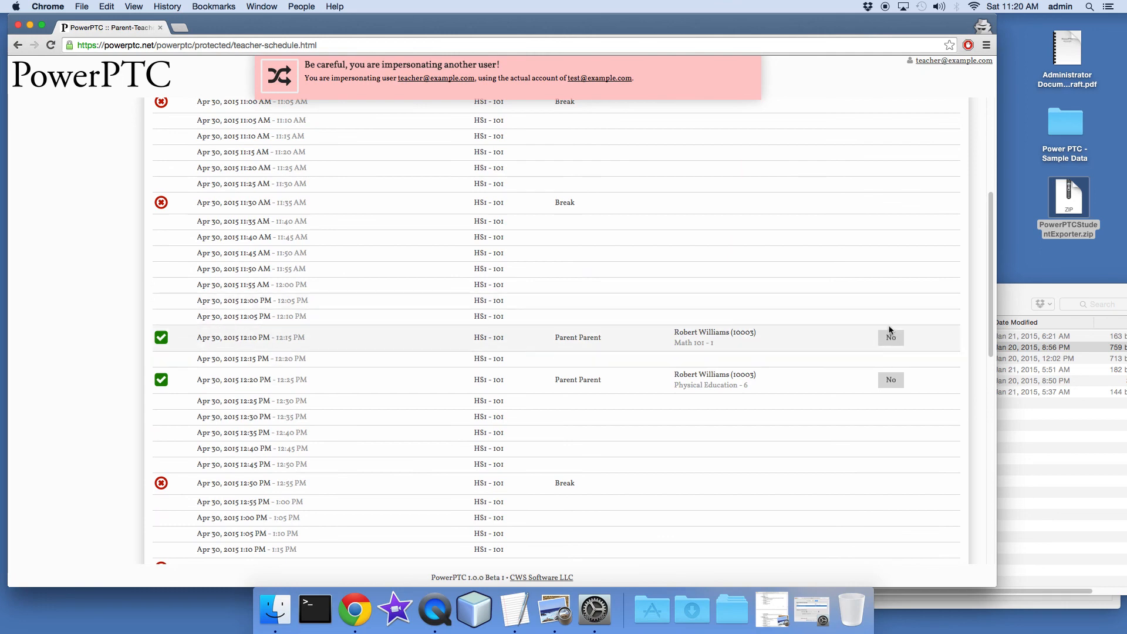
{"action": "left_click_drag", "start_coordinate": [991, 325], "coordinate": [964, 438]}
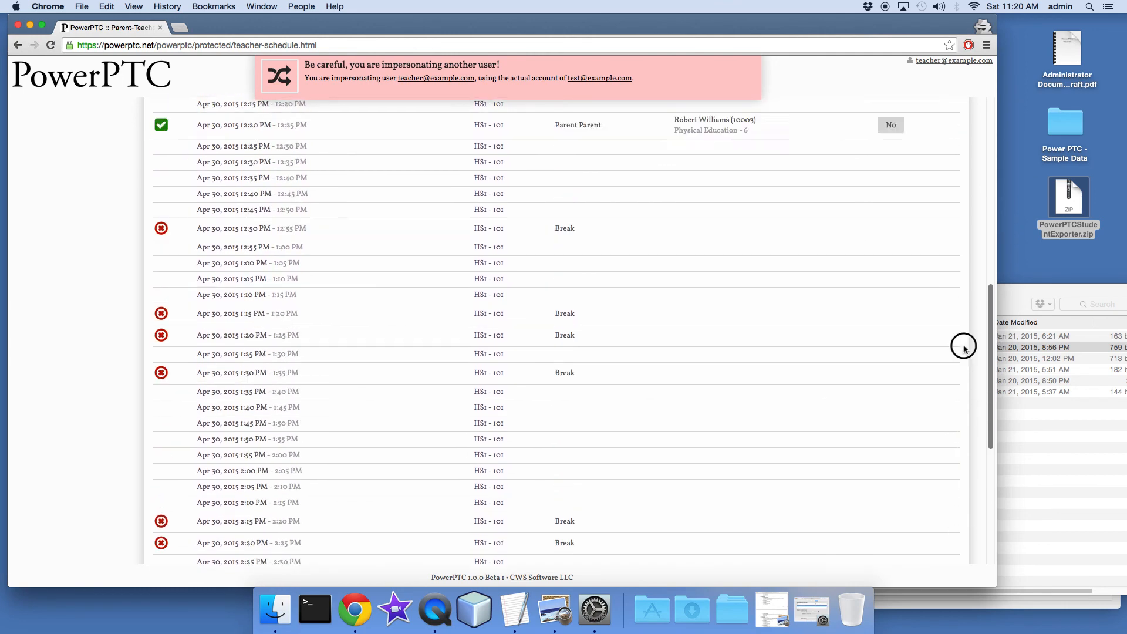
Download the teacher's conference schedule, review the booked appointments in TeacherSchedule.pdf, and close the PDF
{"action": "left_click_drag", "start_coordinate": [965, 385], "coordinate": [951, 171]}
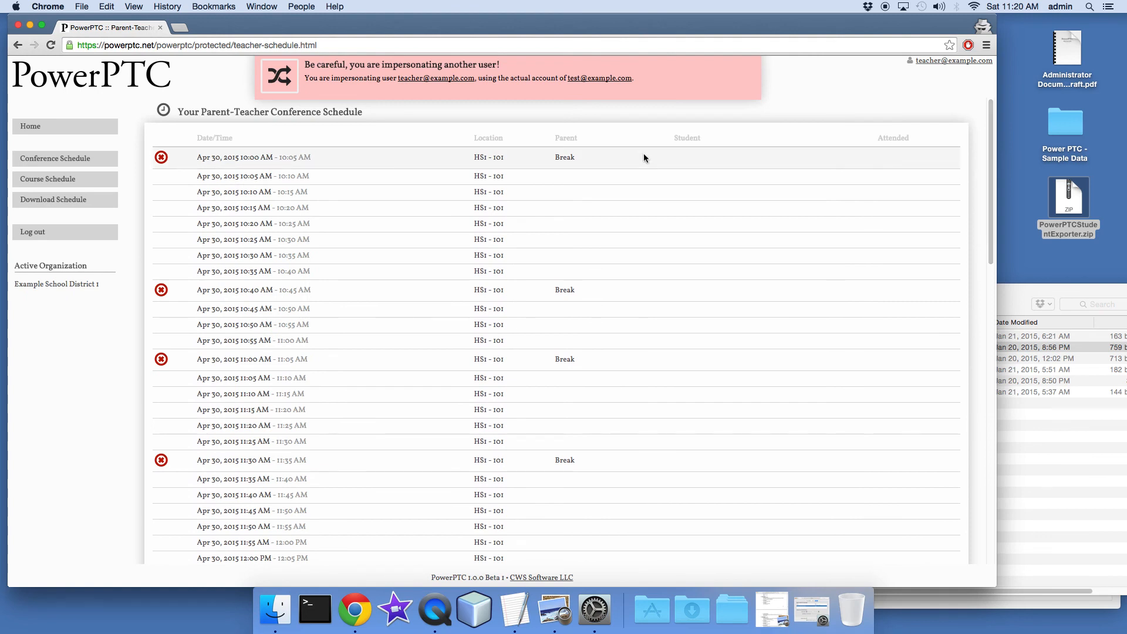
{"action": "left_click", "coordinate": [59, 207]}
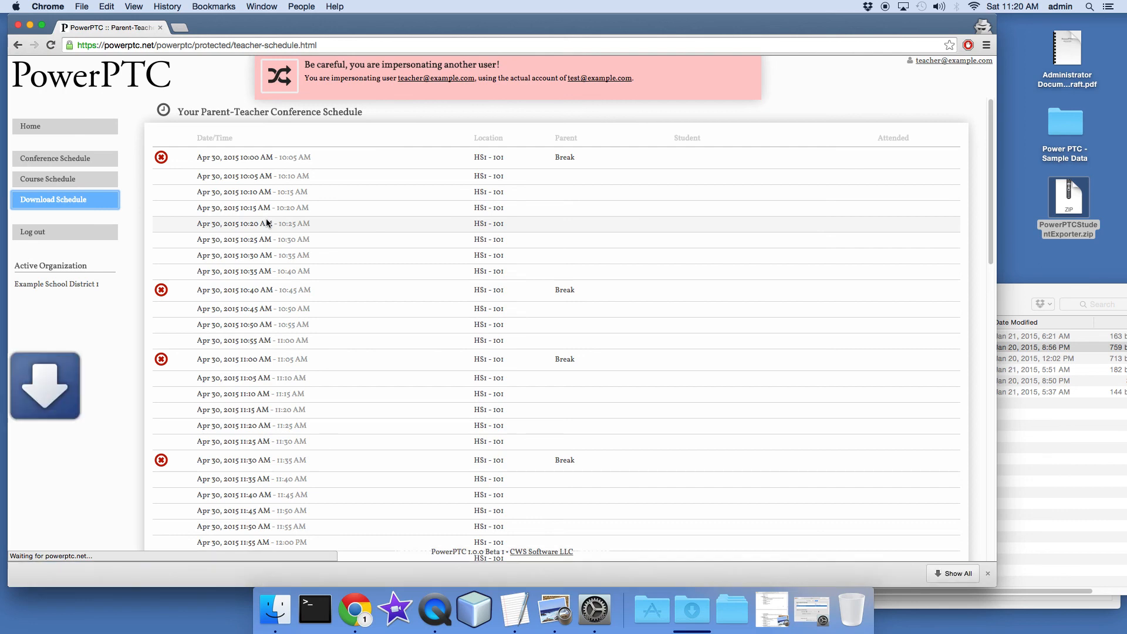
{"action": "left_click", "coordinate": [59, 574]}
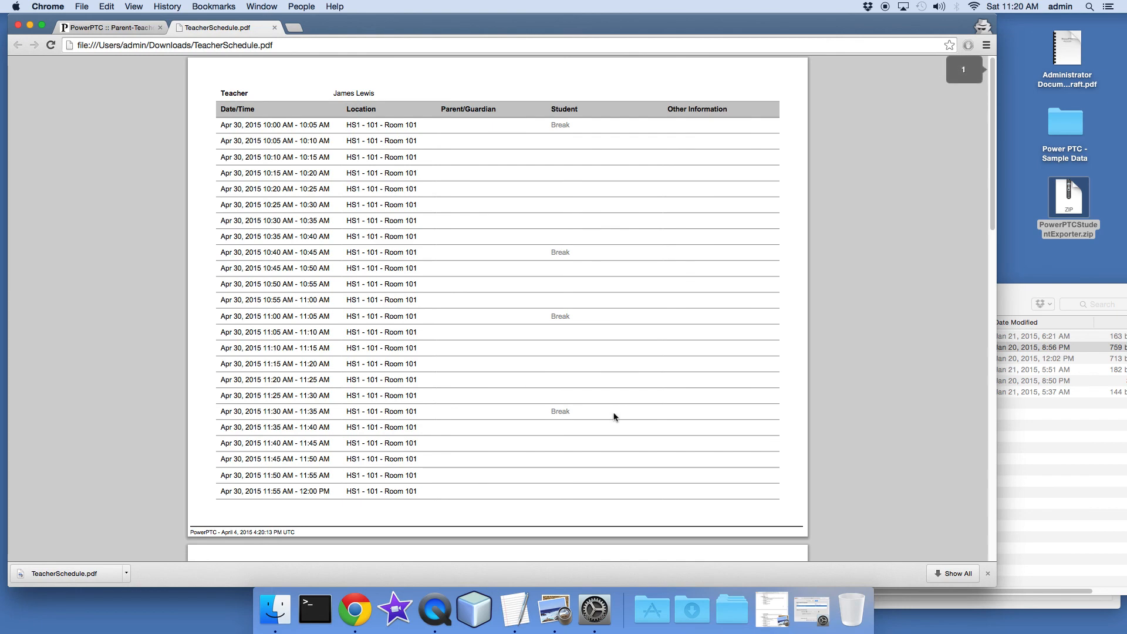
{"action": "left_click_drag", "start_coordinate": [994, 84], "coordinate": [972, 258]}
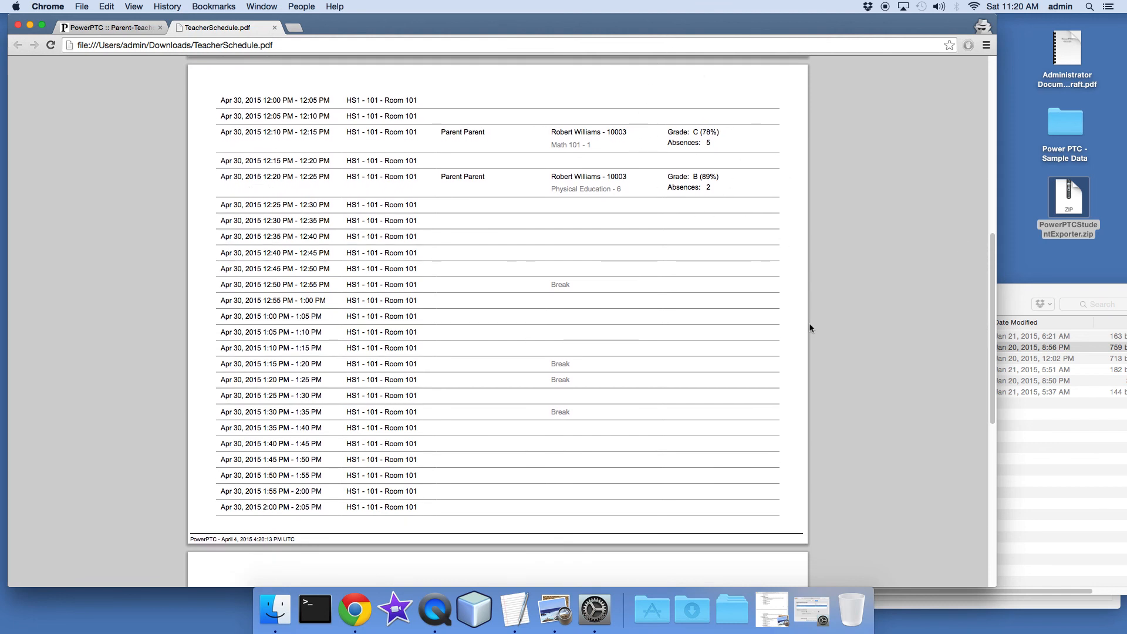
{"action": "left_click_drag", "start_coordinate": [989, 312], "coordinate": [994, 75]}
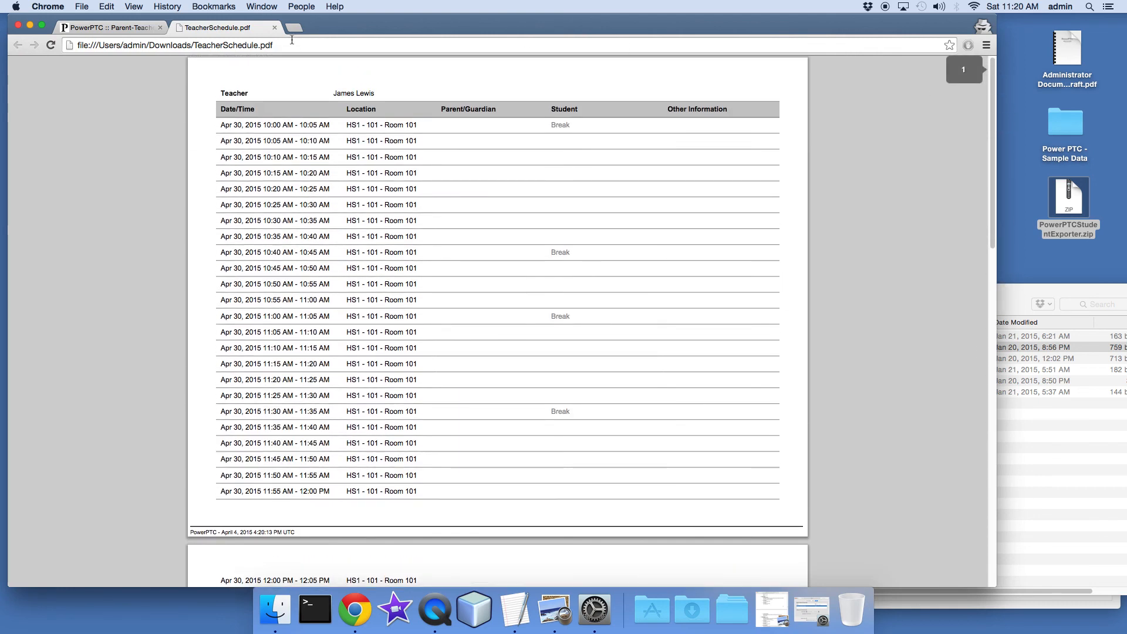
{"action": "left_click", "coordinate": [275, 27]}
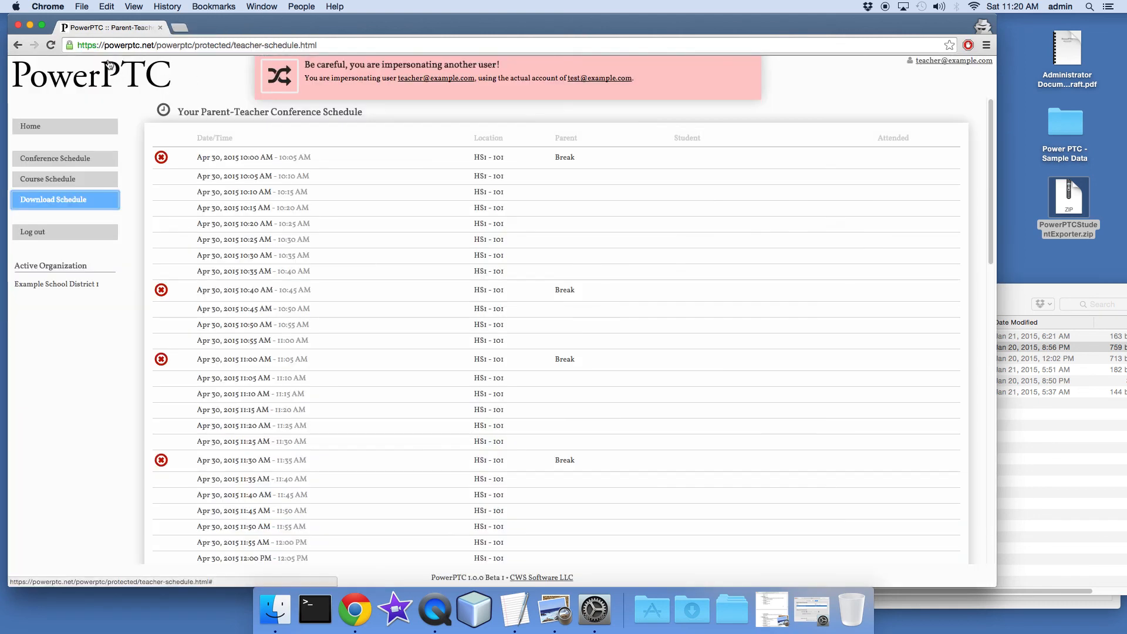
Stop impersonating the teacher and open the administrator's Documents & Files page
{"action": "left_click", "coordinate": [282, 87]}
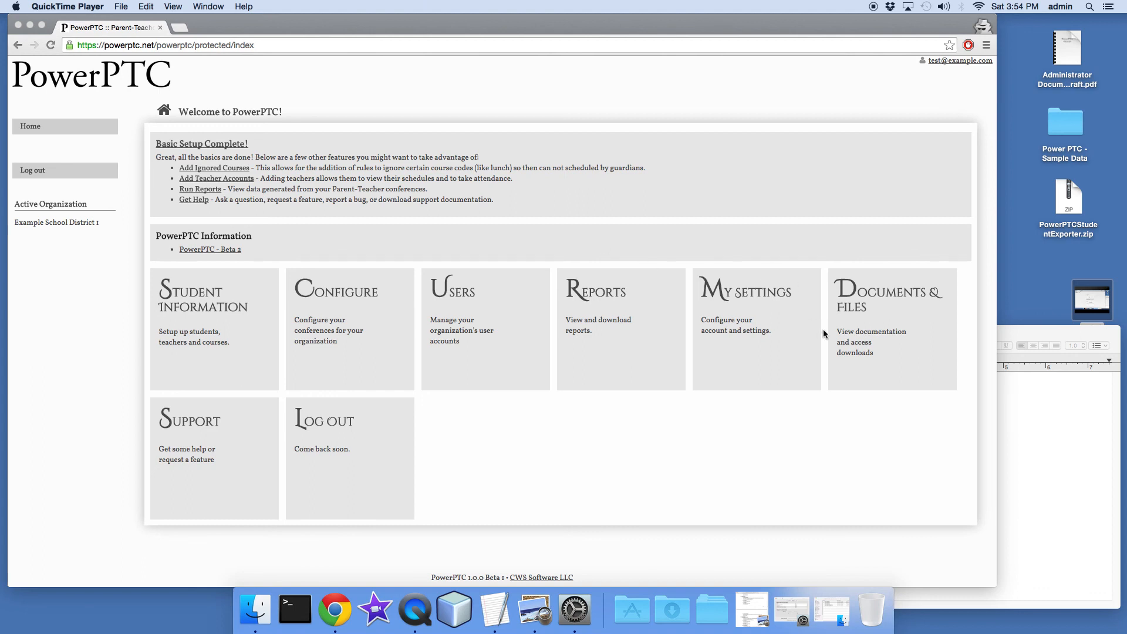
{"action": "left_click", "coordinate": [851, 327]}
{"action": "left_click", "coordinate": [869, 355]}
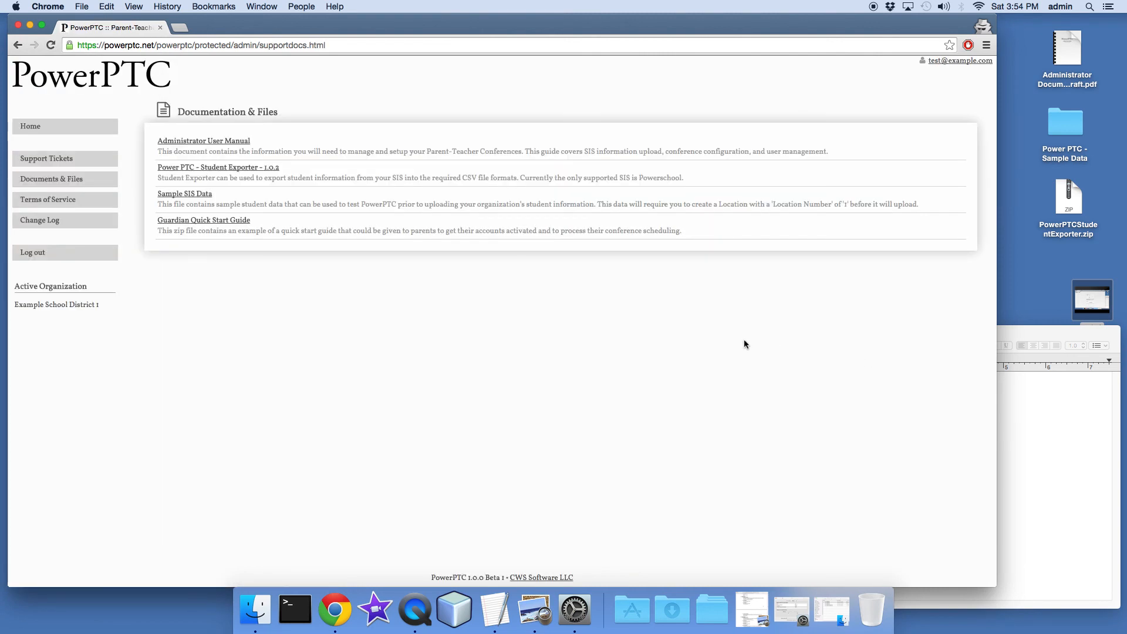